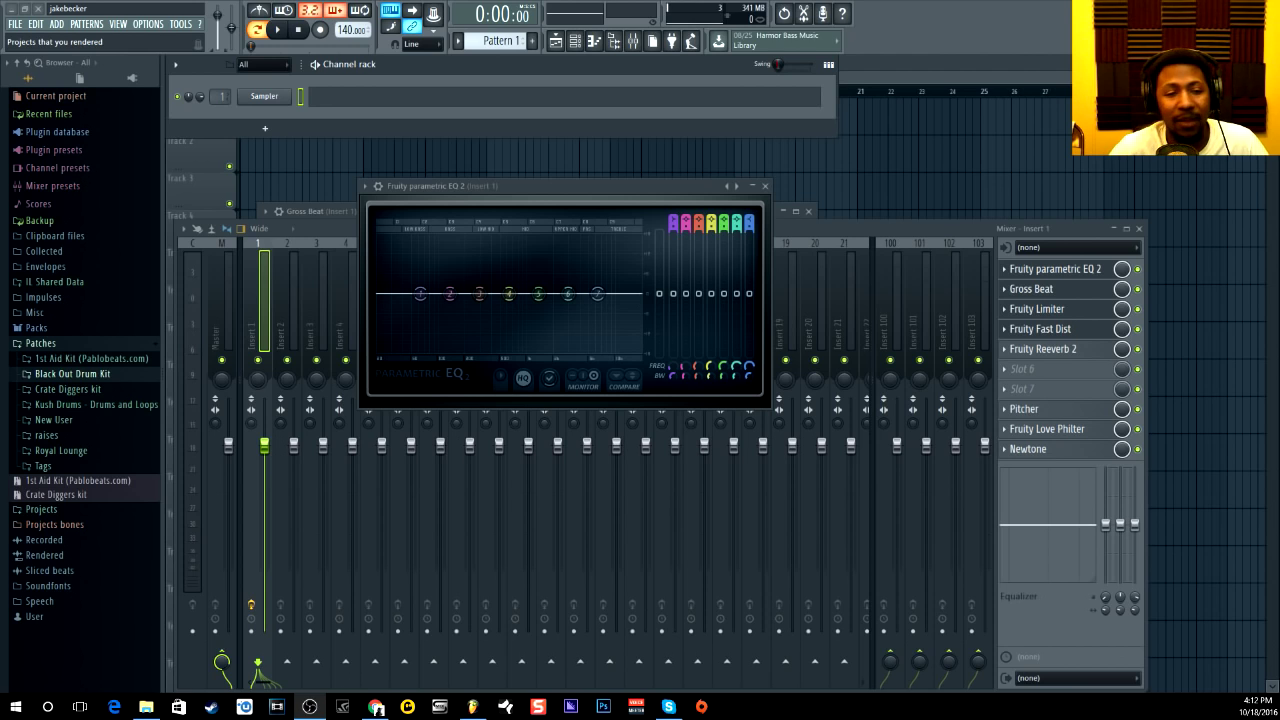
Step: Load the Kick Goliath 2 sample from the Kush Drums kick folder onto the Sampler channel
drag(485, 190, 422, 233)
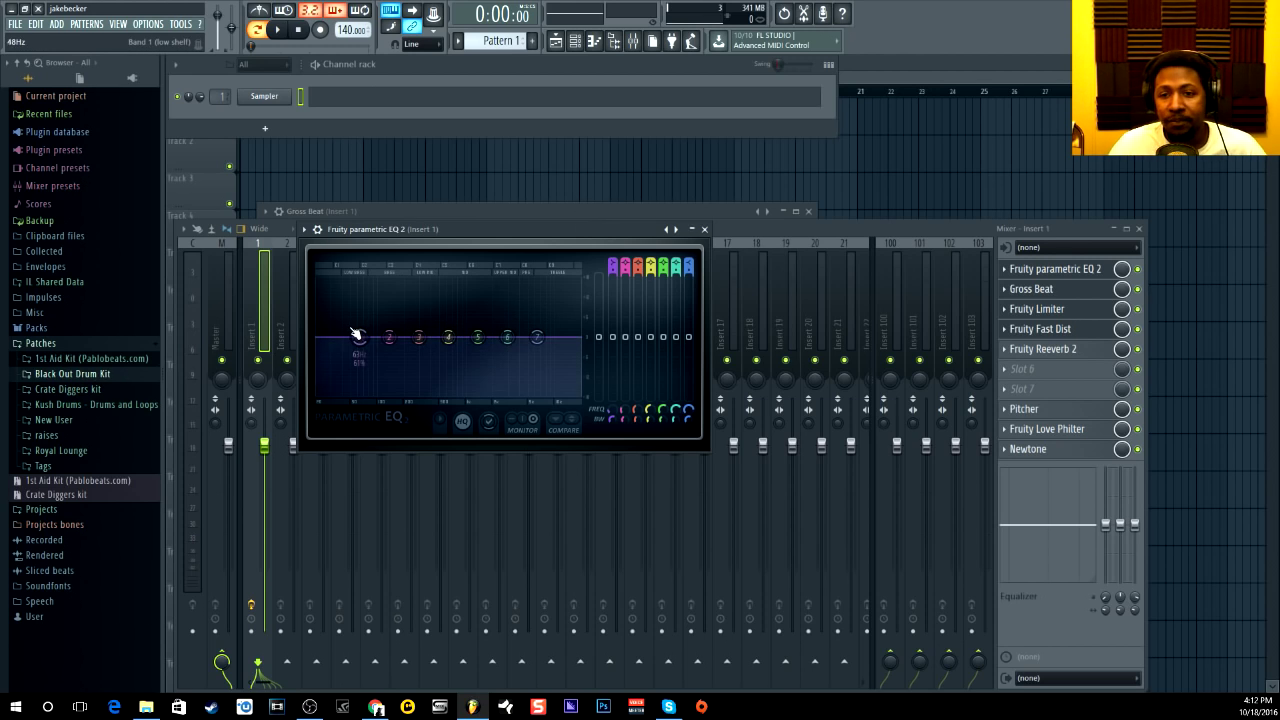
click(76, 391)
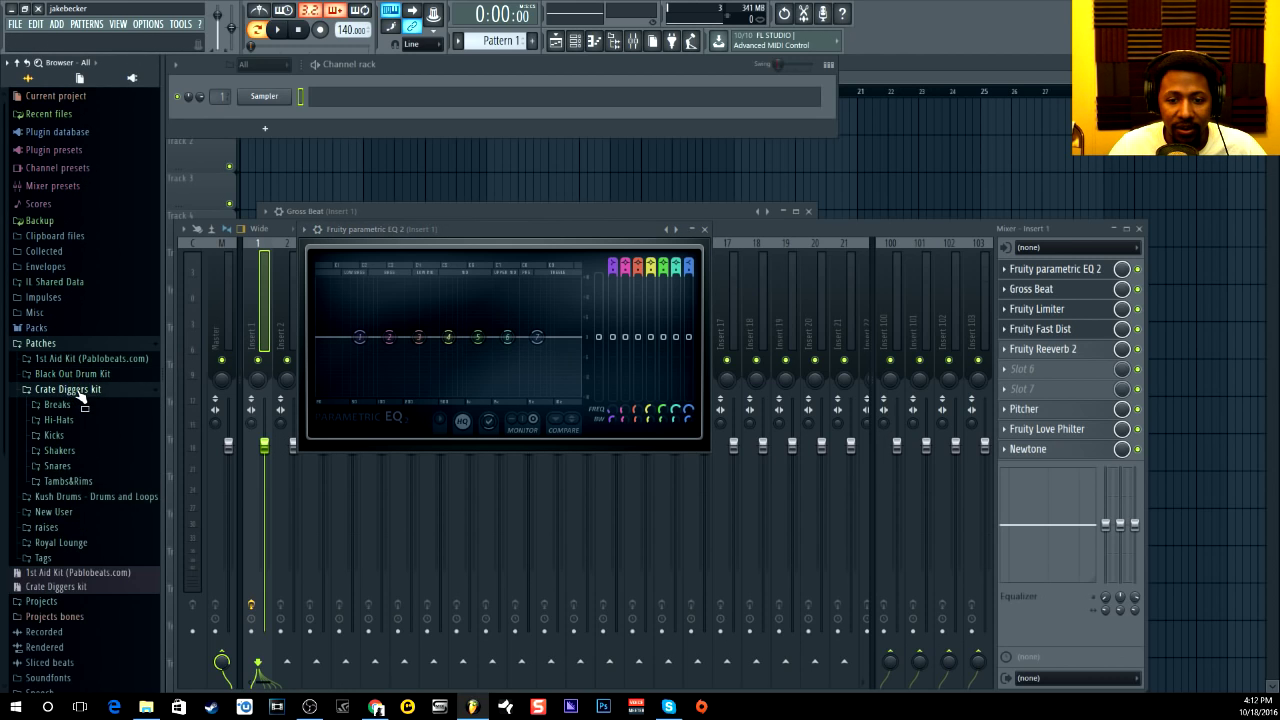
click(82, 390)
click(84, 376)
click(84, 376)
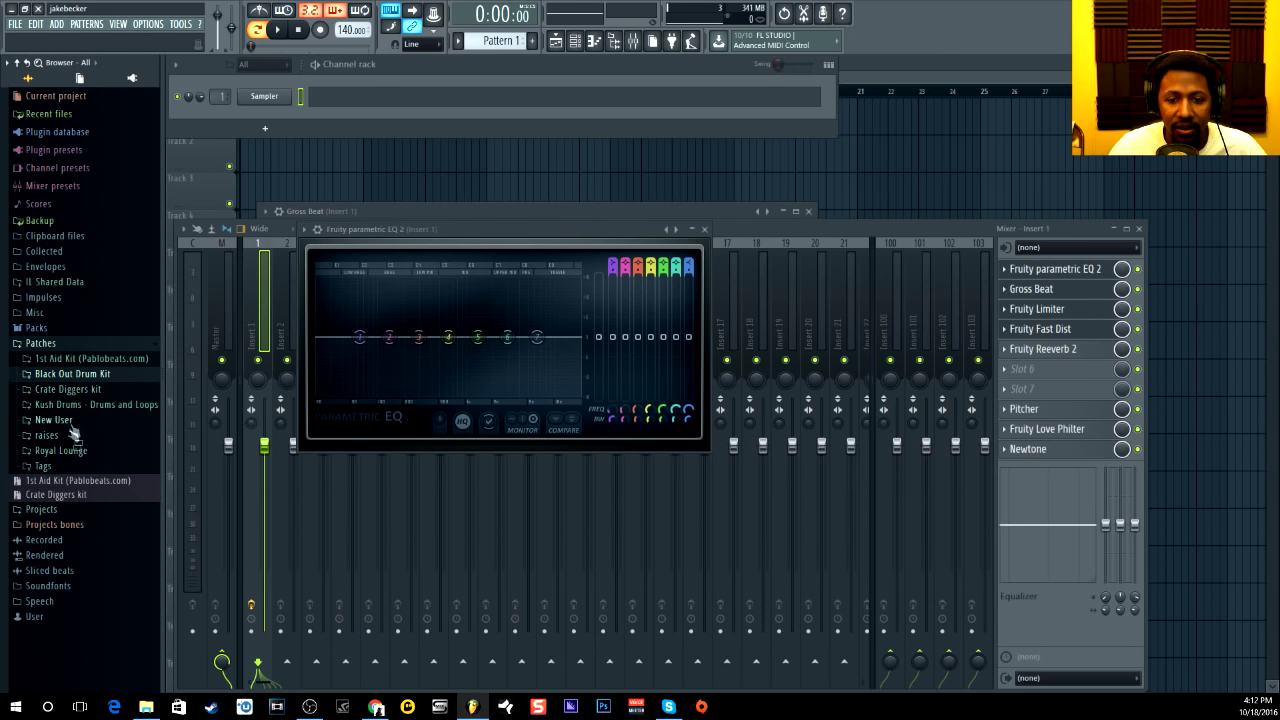
click(90, 405)
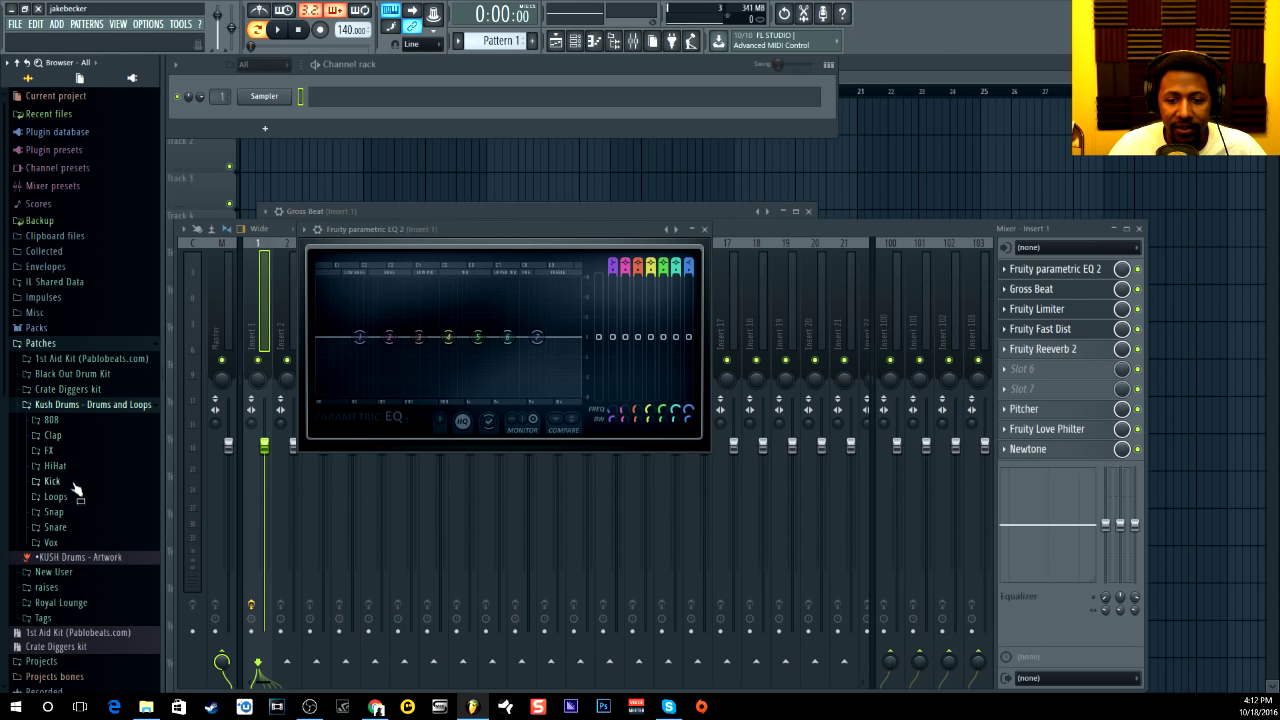
click(58, 482)
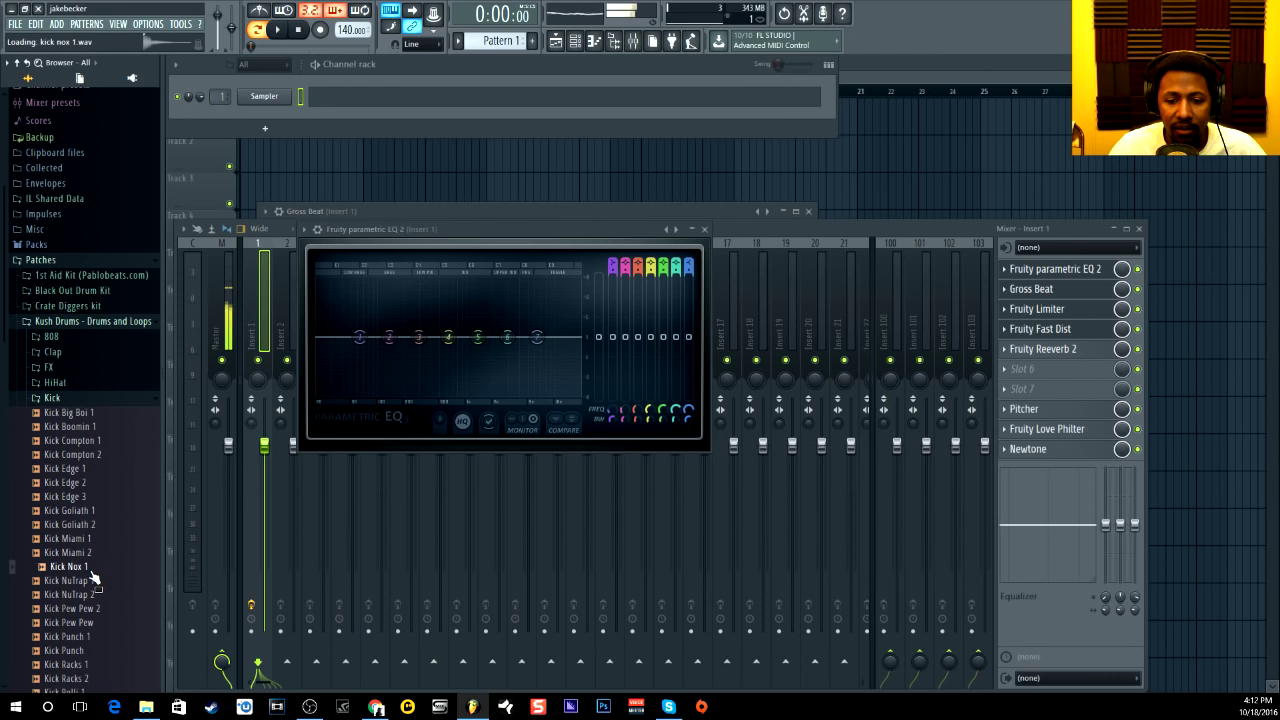
drag(72, 524, 265, 100)
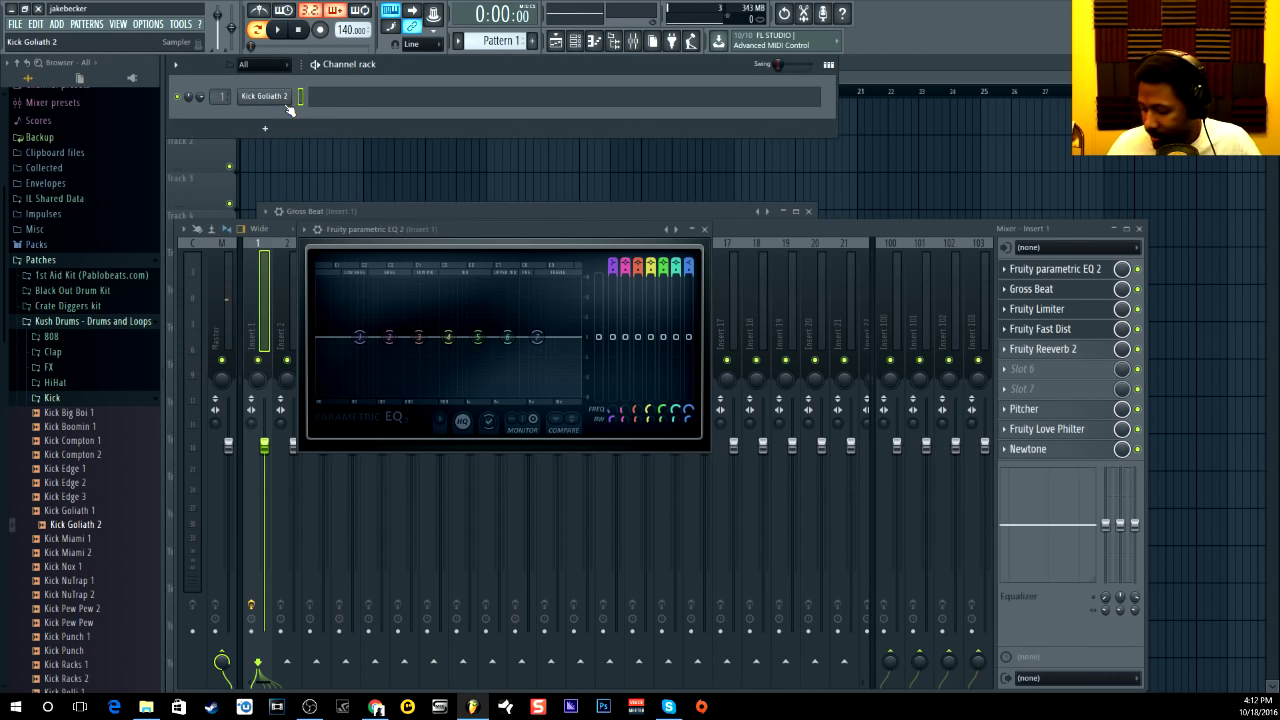
Step: Audition the Kick Goliath 2 channel by playing a few notes
key(z)
key(z)
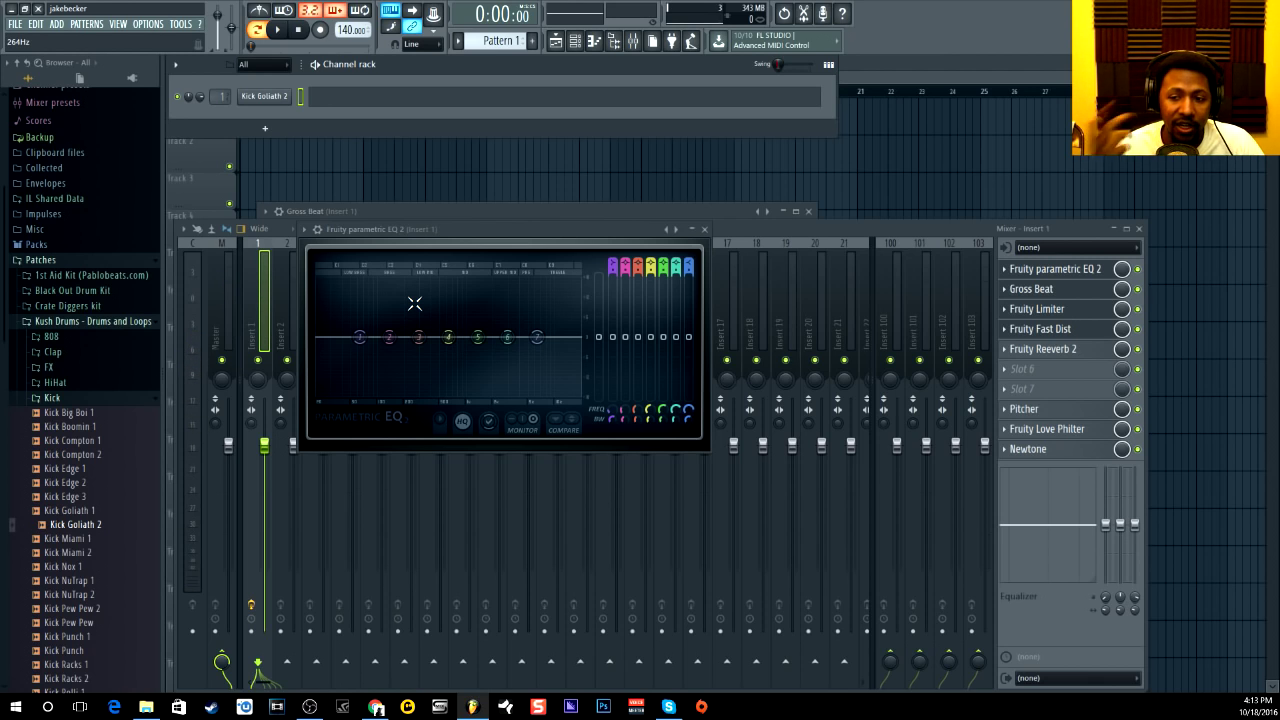
key(q)
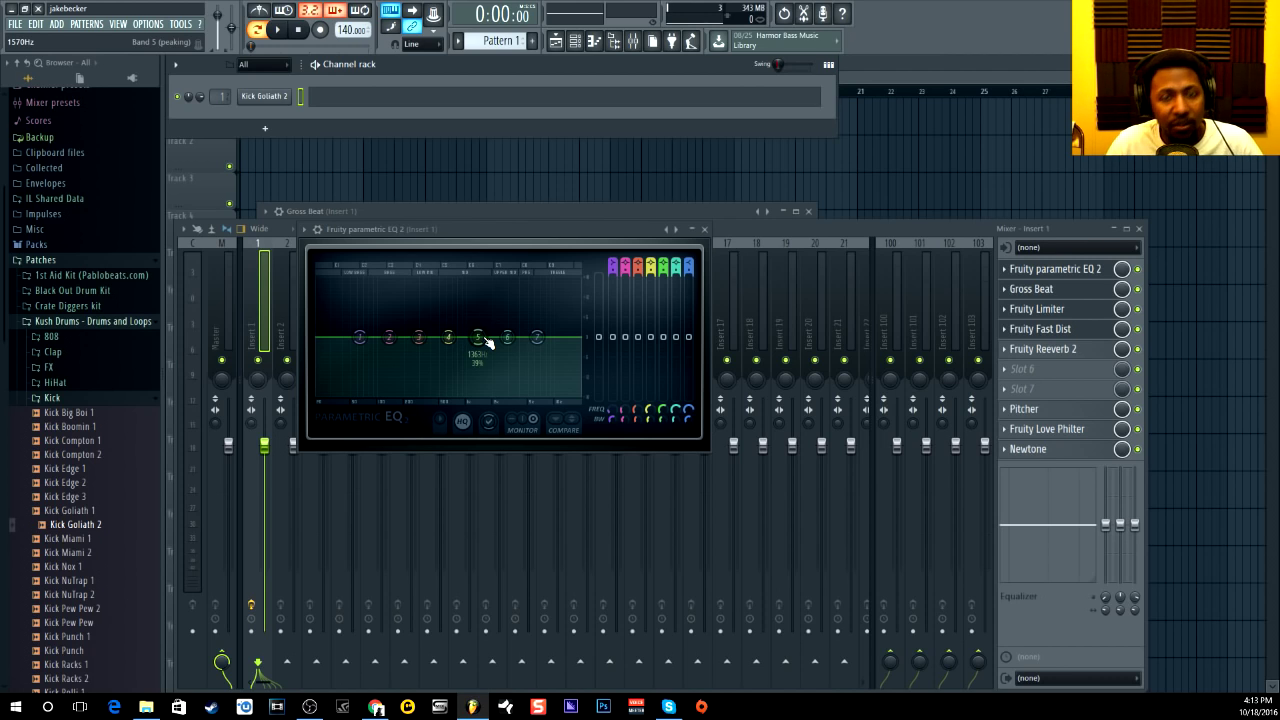
Step: Browse the Fruity parametric EQ 2 presets and return to the flat default curve
right_click(667, 229)
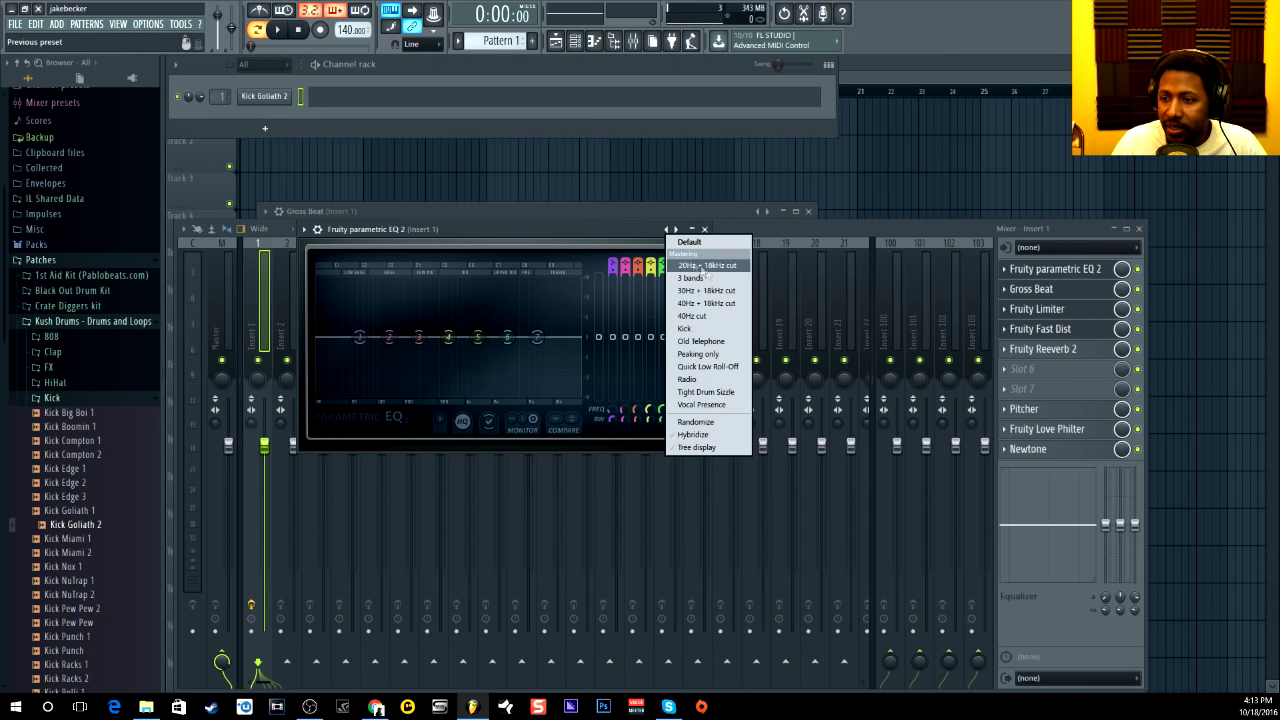
click(631, 240)
click(678, 232)
click(678, 232)
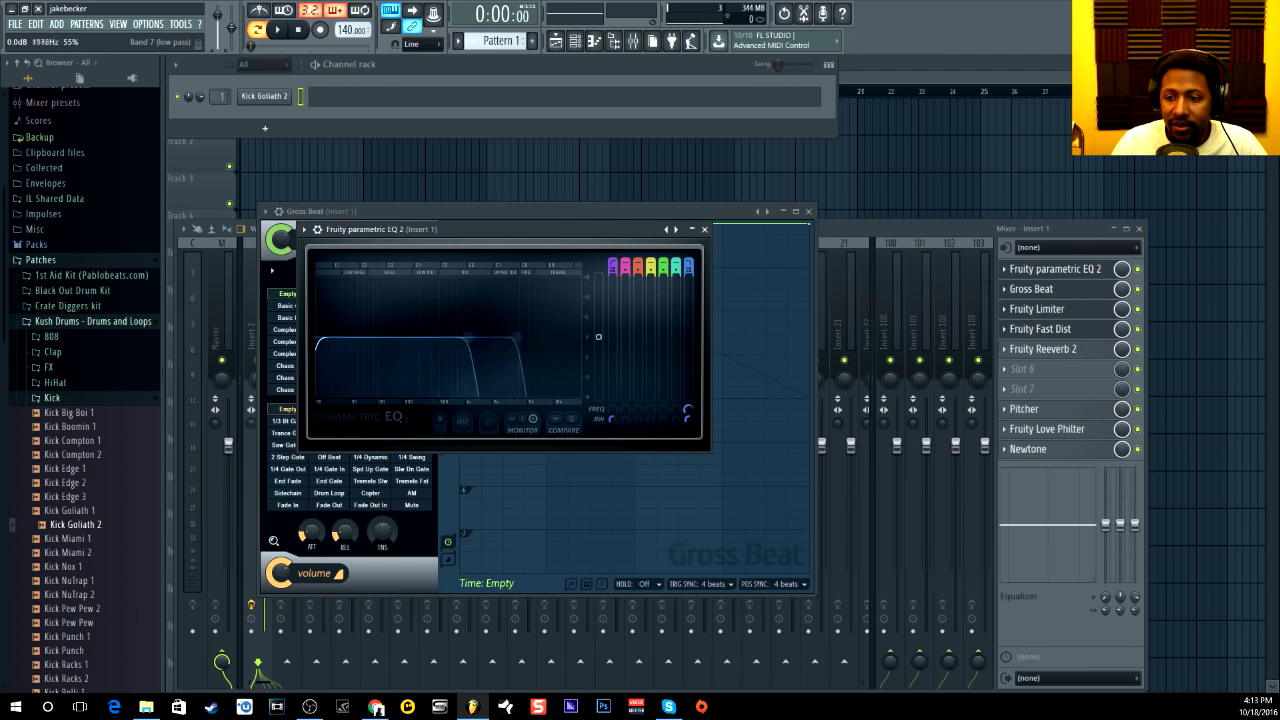
click(667, 231)
click(667, 231)
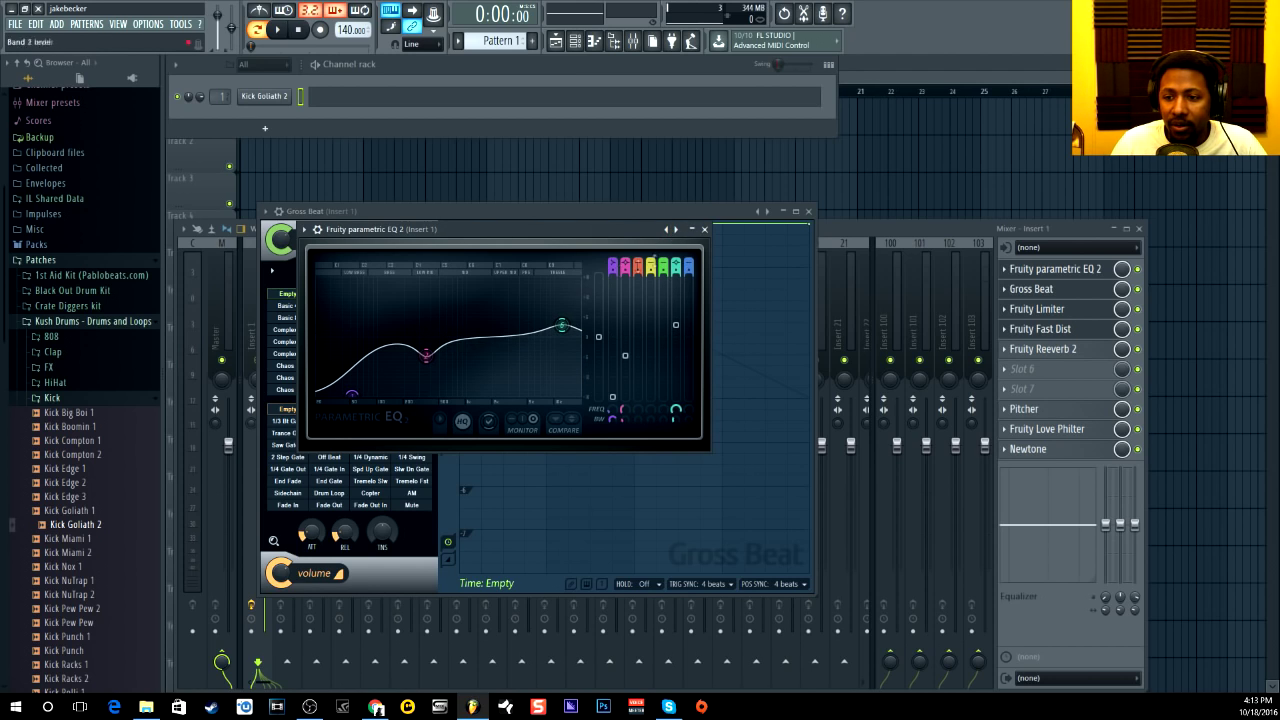
click(677, 231)
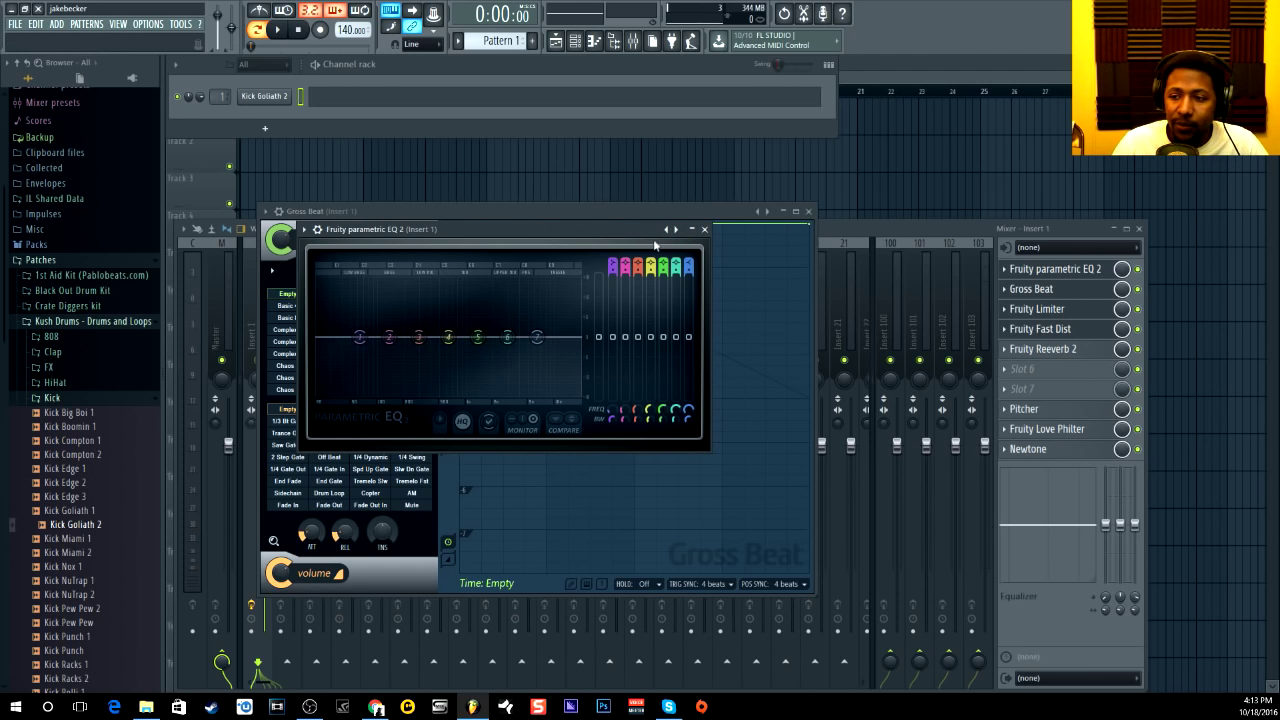
Step: Close the Gross Beat window and bring up Fruity parametric EQ 2 on Insert 1
drag(515, 232, 517, 233)
click(809, 212)
click(1073, 270)
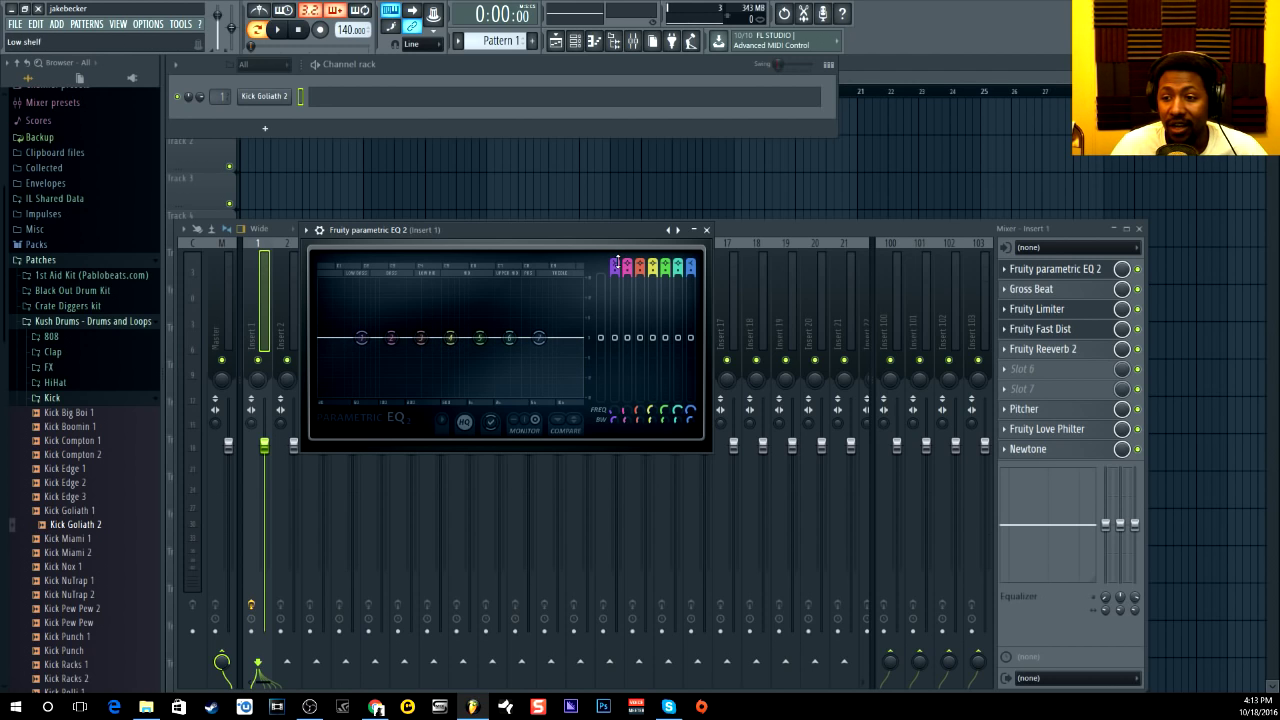
Step: Boost EQ band 3 by about 15 dB near 400 Hz and cycle it through the available filter types
drag(422, 340, 435, 287)
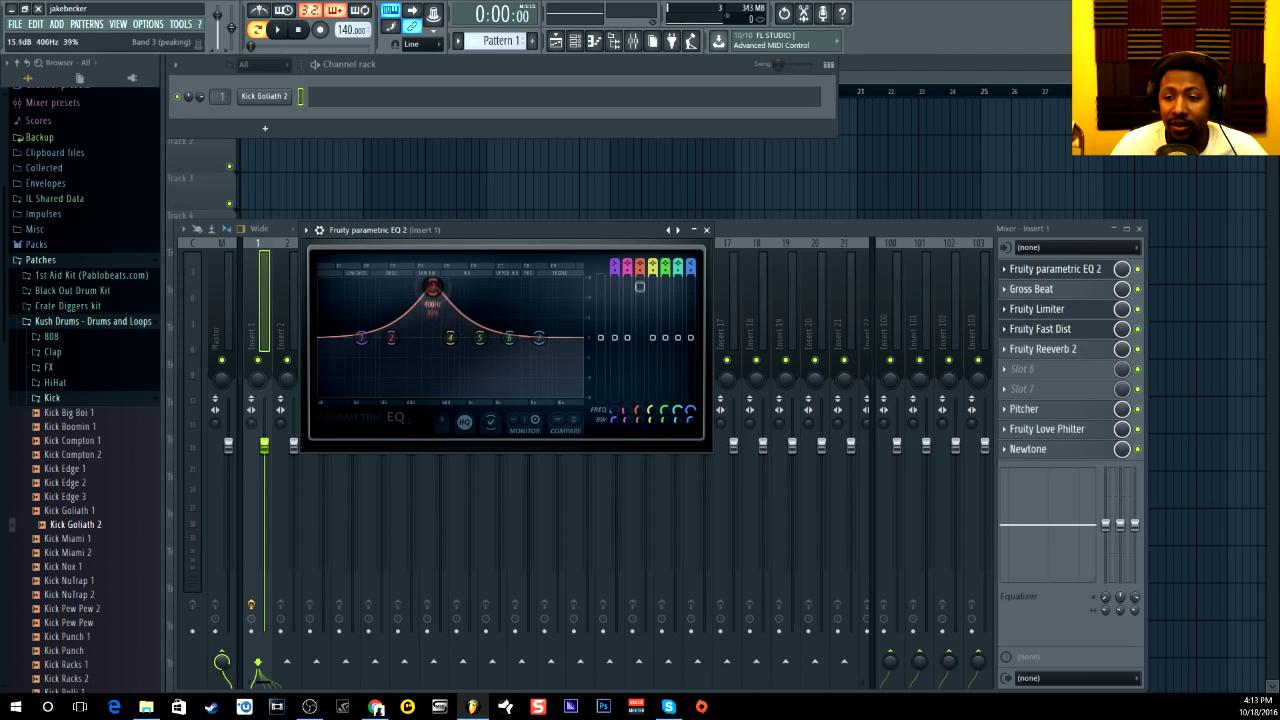
scroll(640, 264, down, 2)
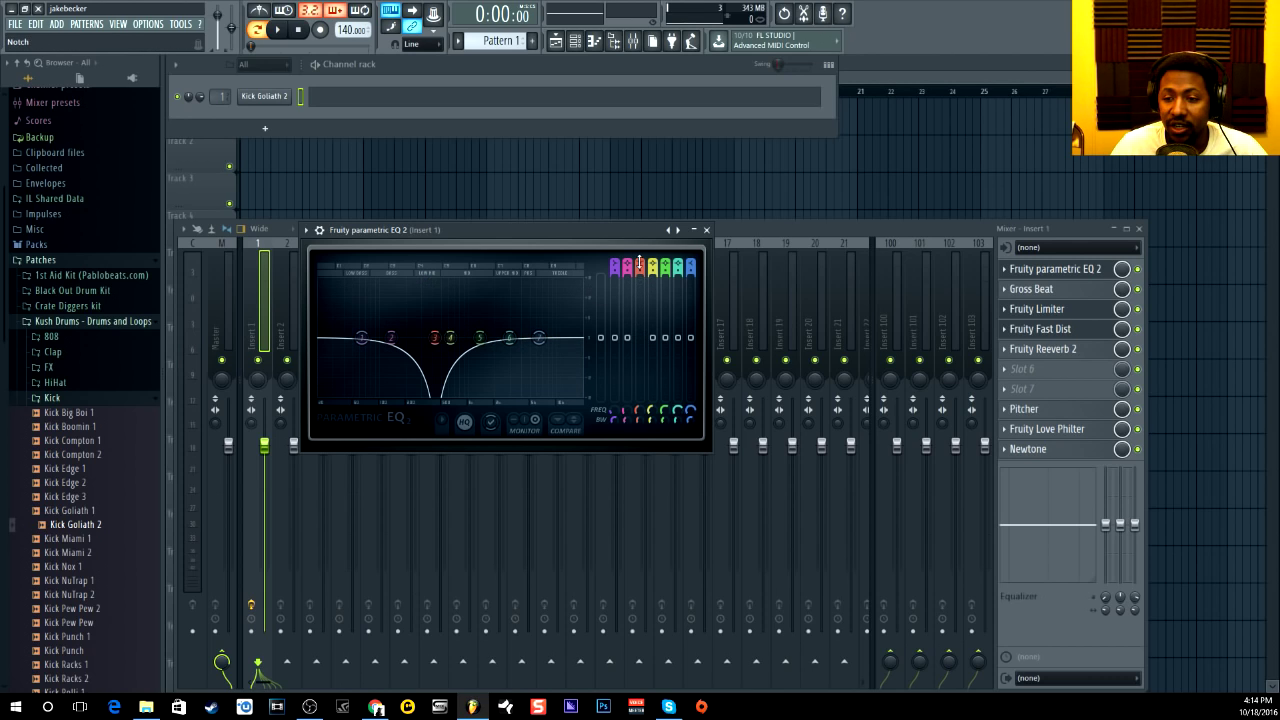
scroll(640, 264, down, 1)
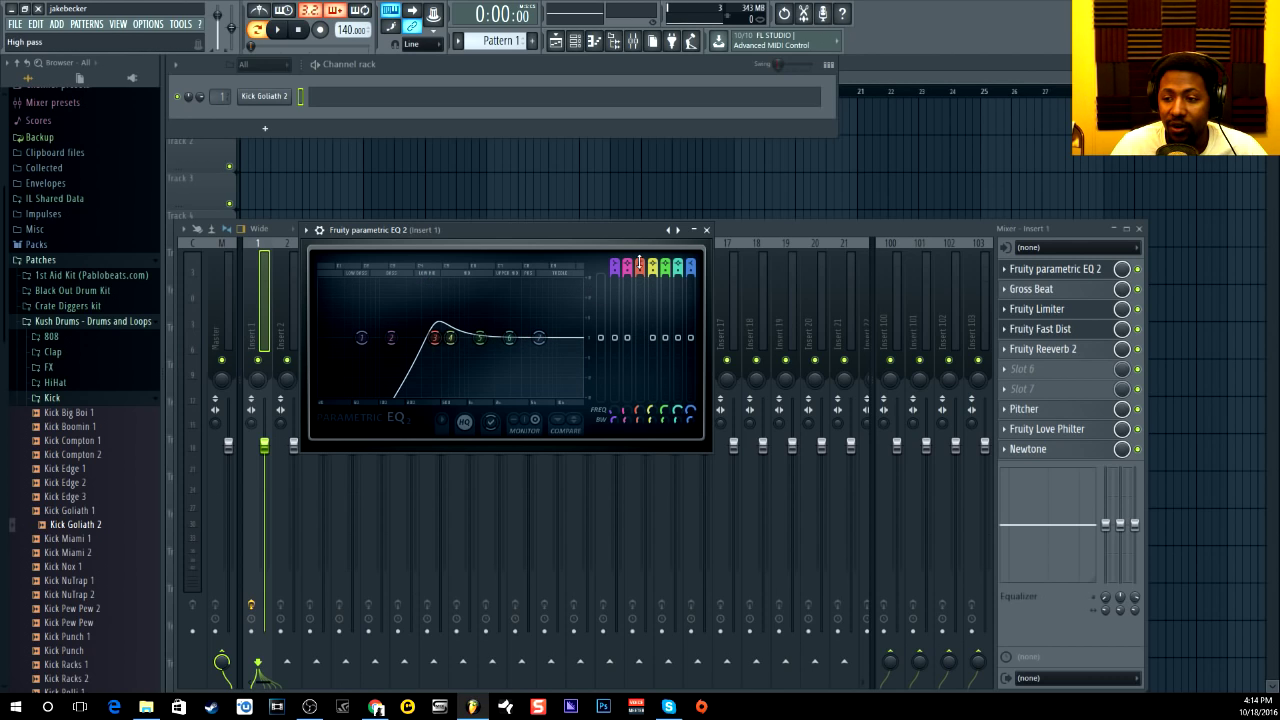
scroll(640, 264, down, 1)
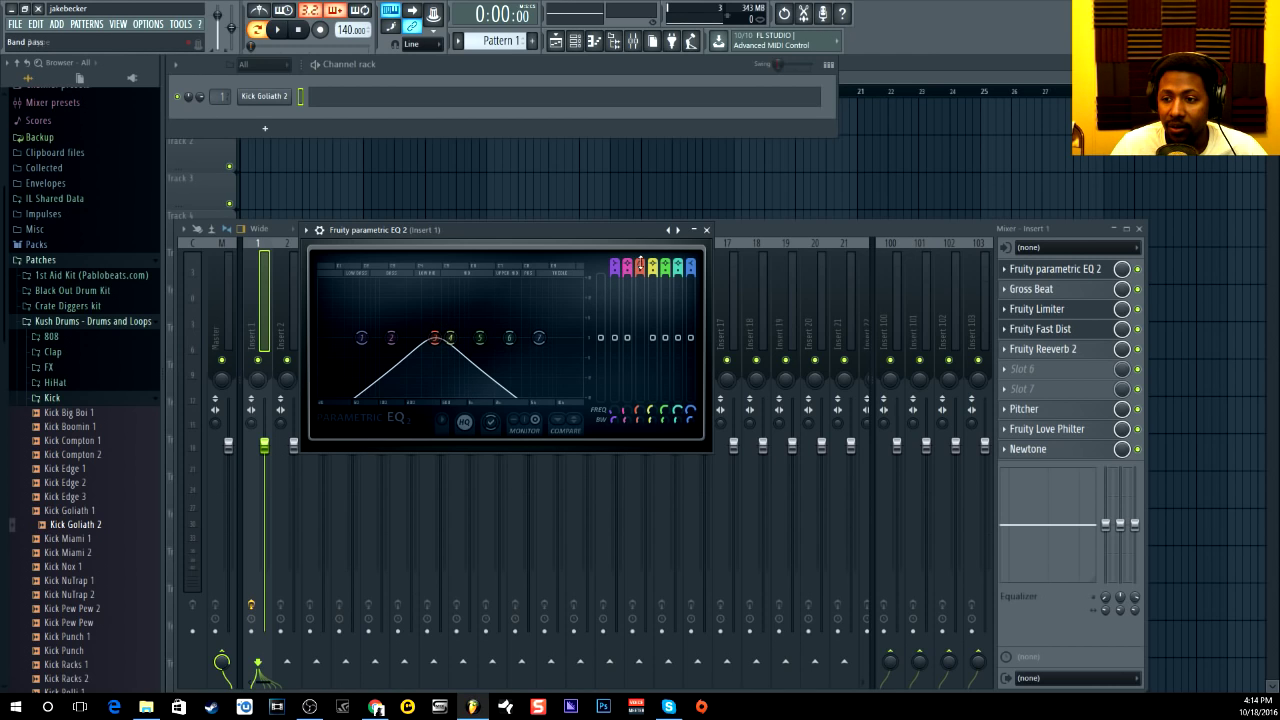
scroll(640, 264, down, 2)
scroll(640, 264, up, 5)
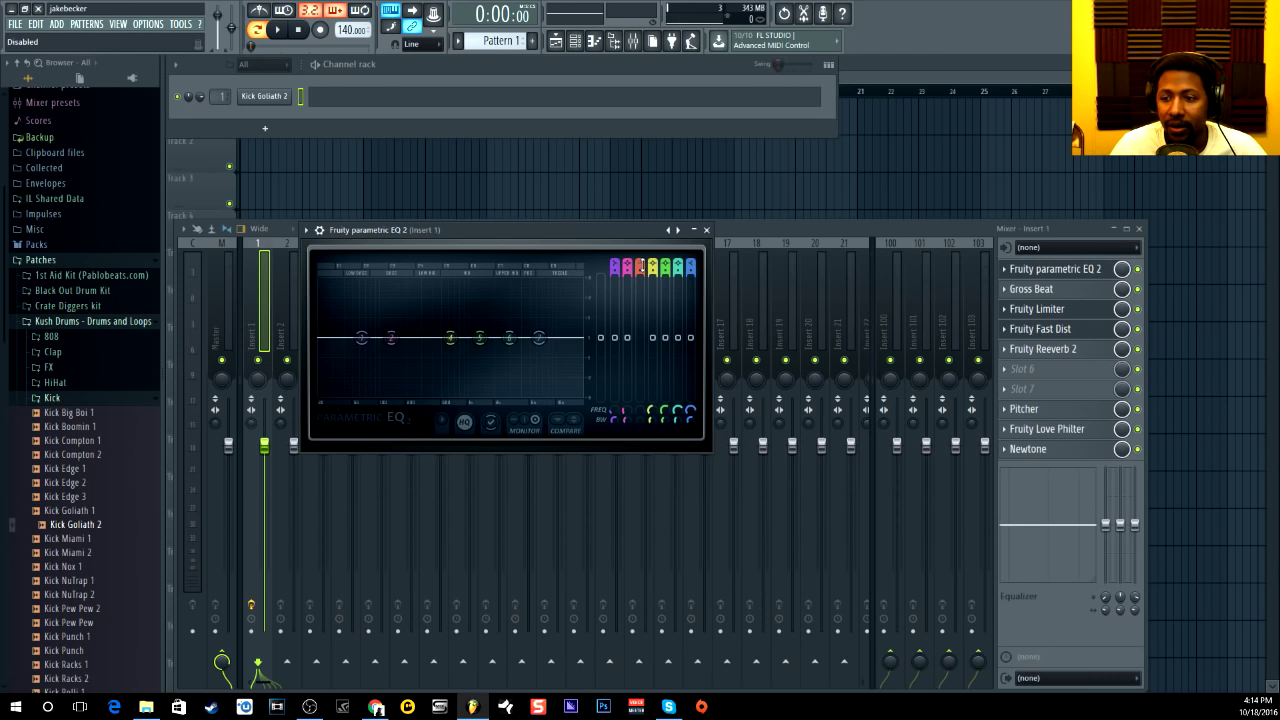
scroll(640, 266, up, 1)
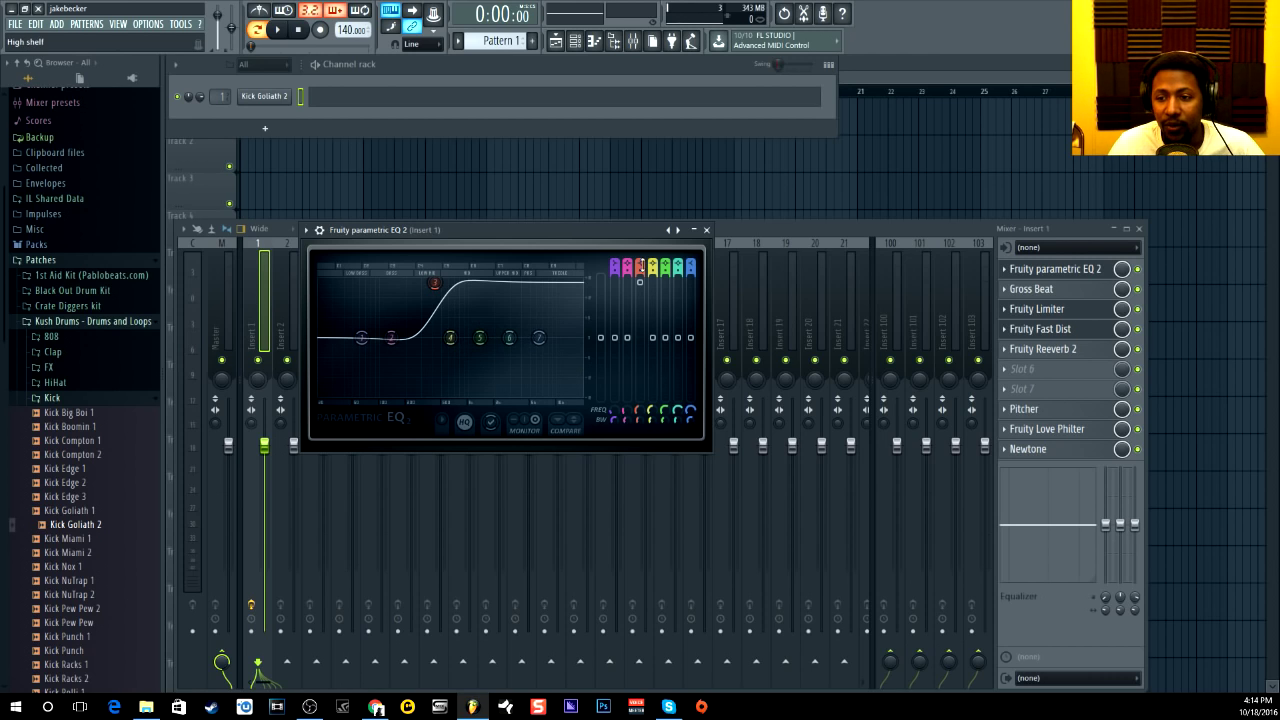
Step: Return EQ band 3 to the peaking type and reset the band
scroll(640, 266, down, 1)
right_click(435, 289)
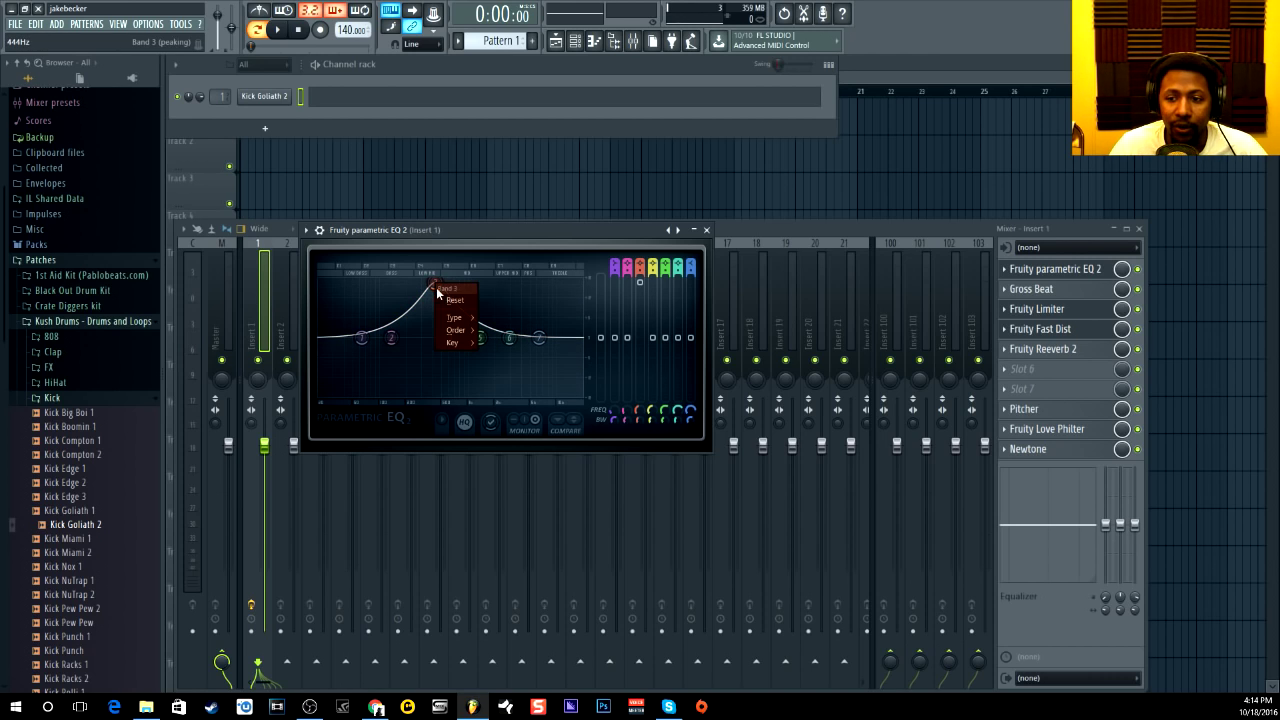
click(455, 300)
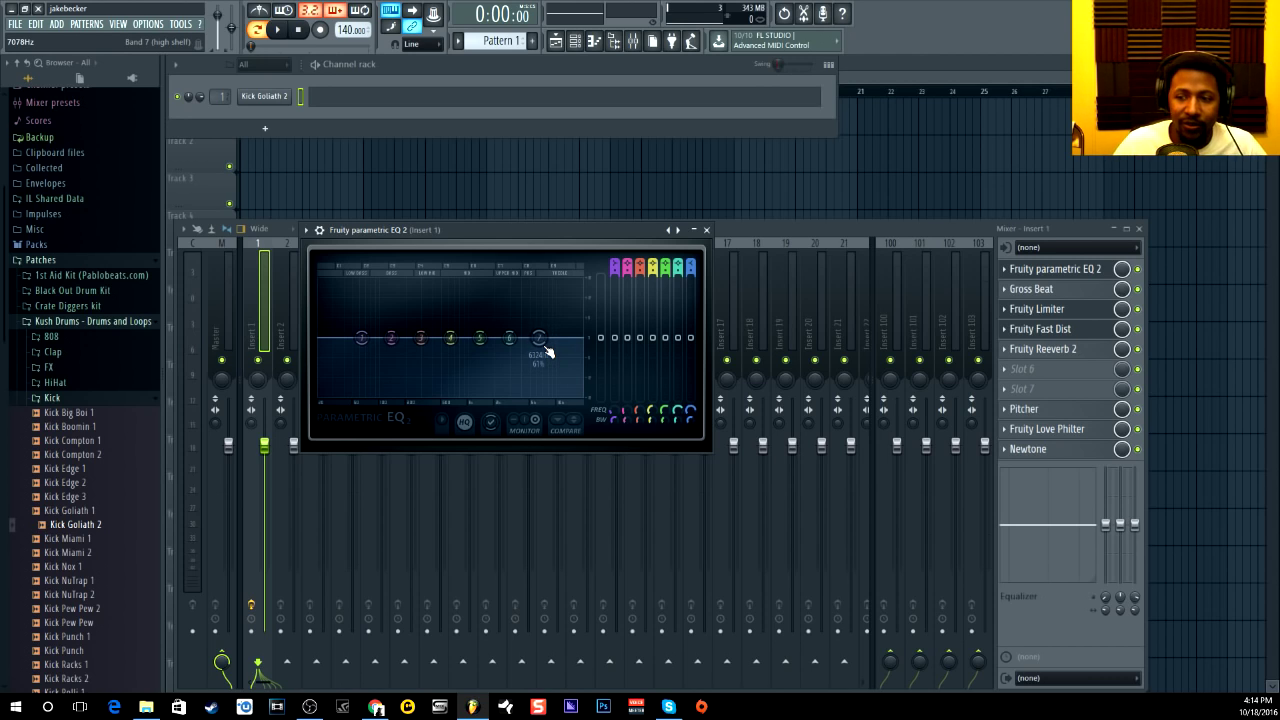
Step: Open Gross Beat on Insert 1 and load its Momentary preset
click(1048, 290)
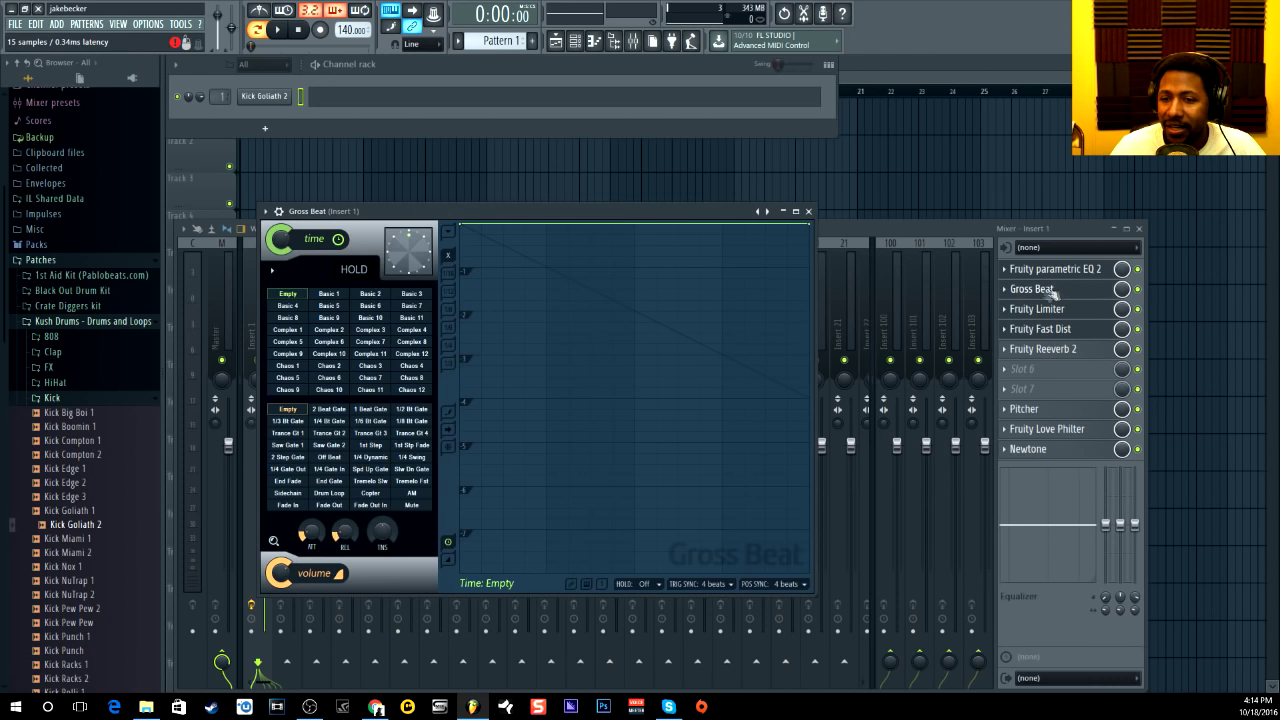
drag(543, 209, 530, 160)
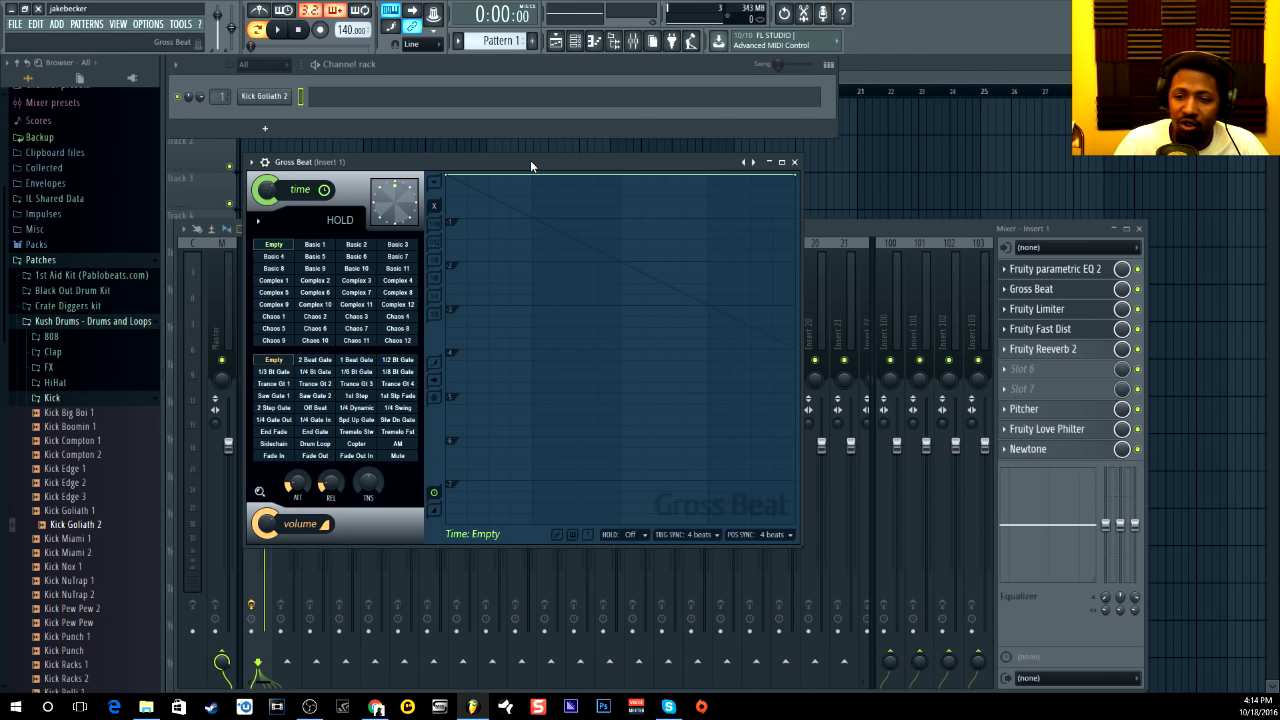
right_click(744, 162)
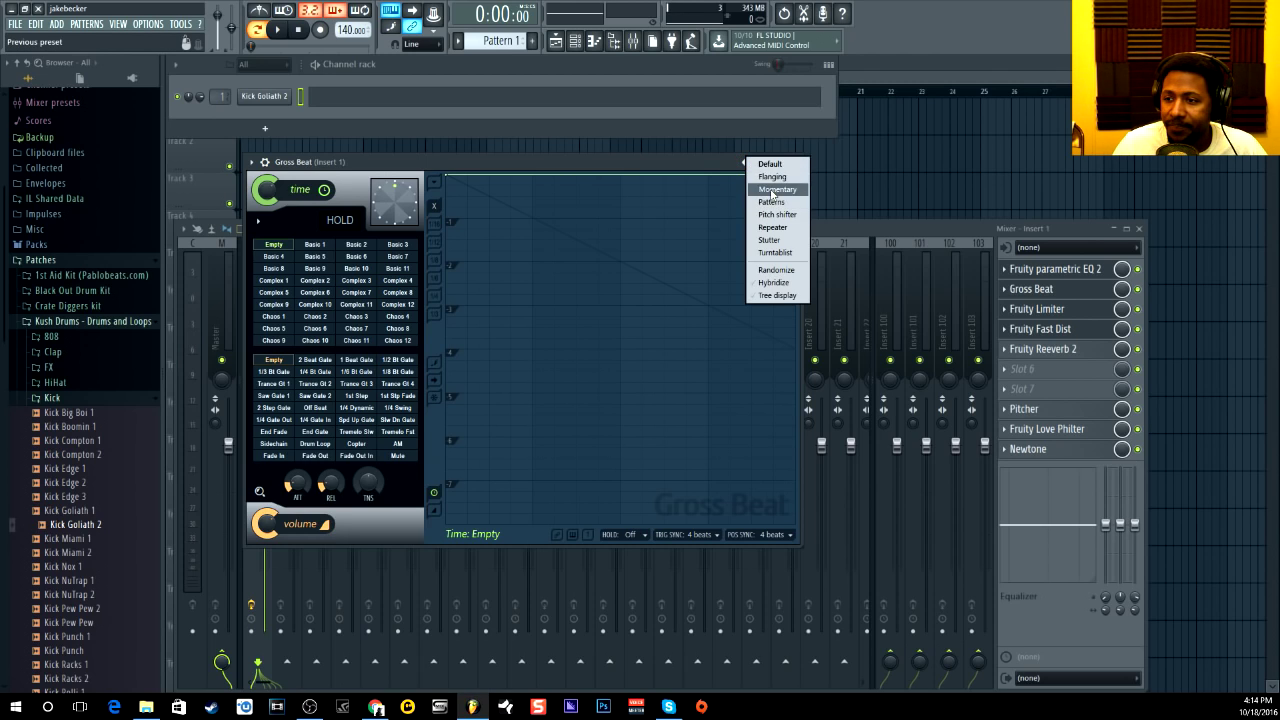
click(777, 189)
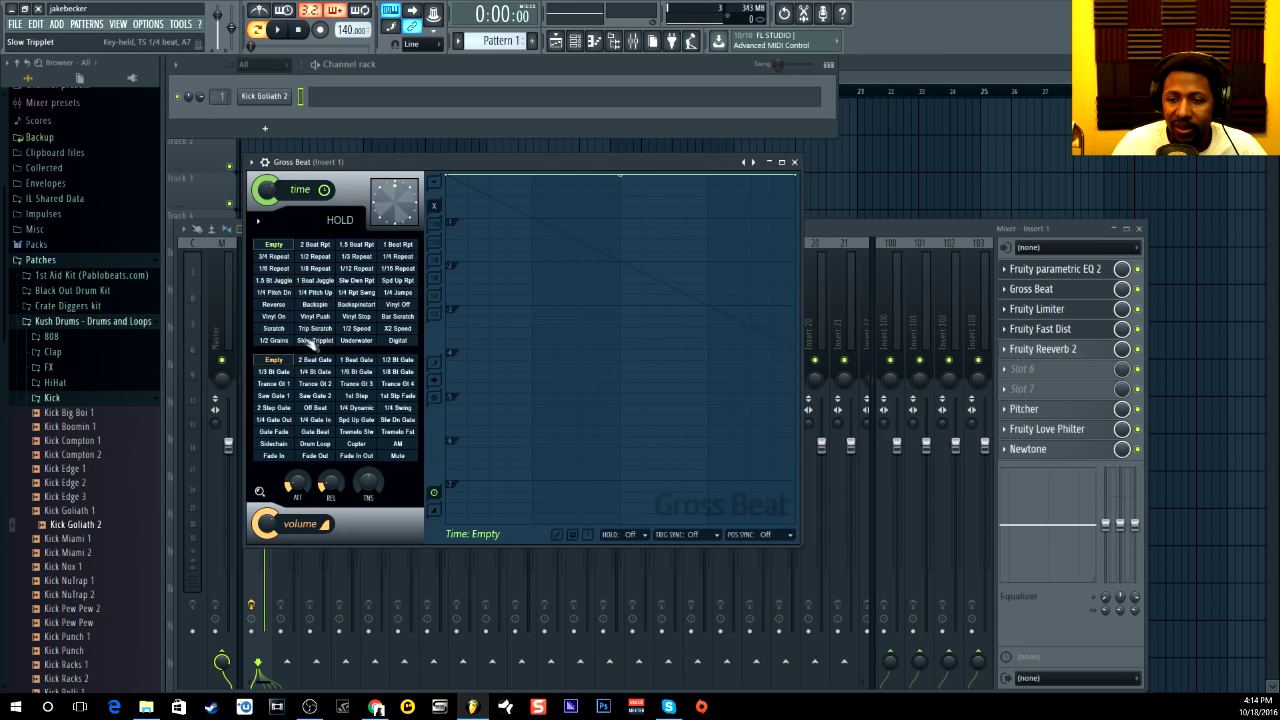
Step: Switch Gross Beat to a preset with blank time and volume slots
right_click(746, 162)
click(758, 177)
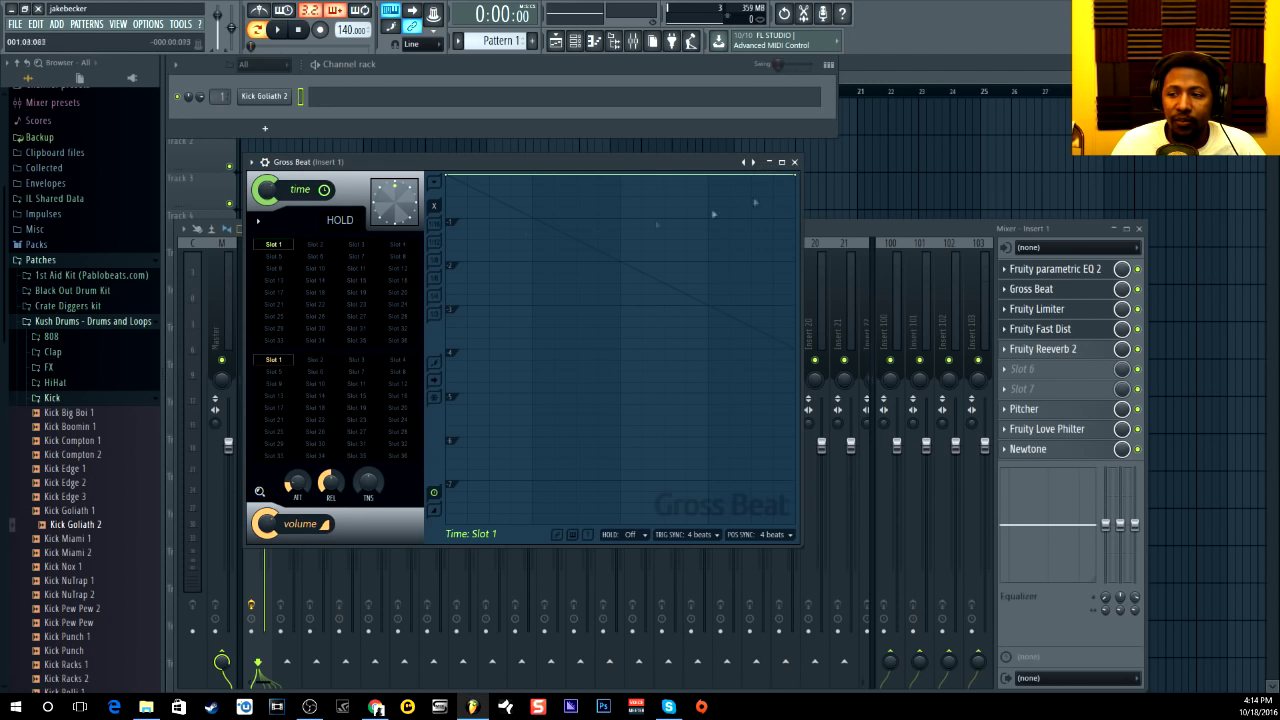
right_click(748, 162)
click(763, 176)
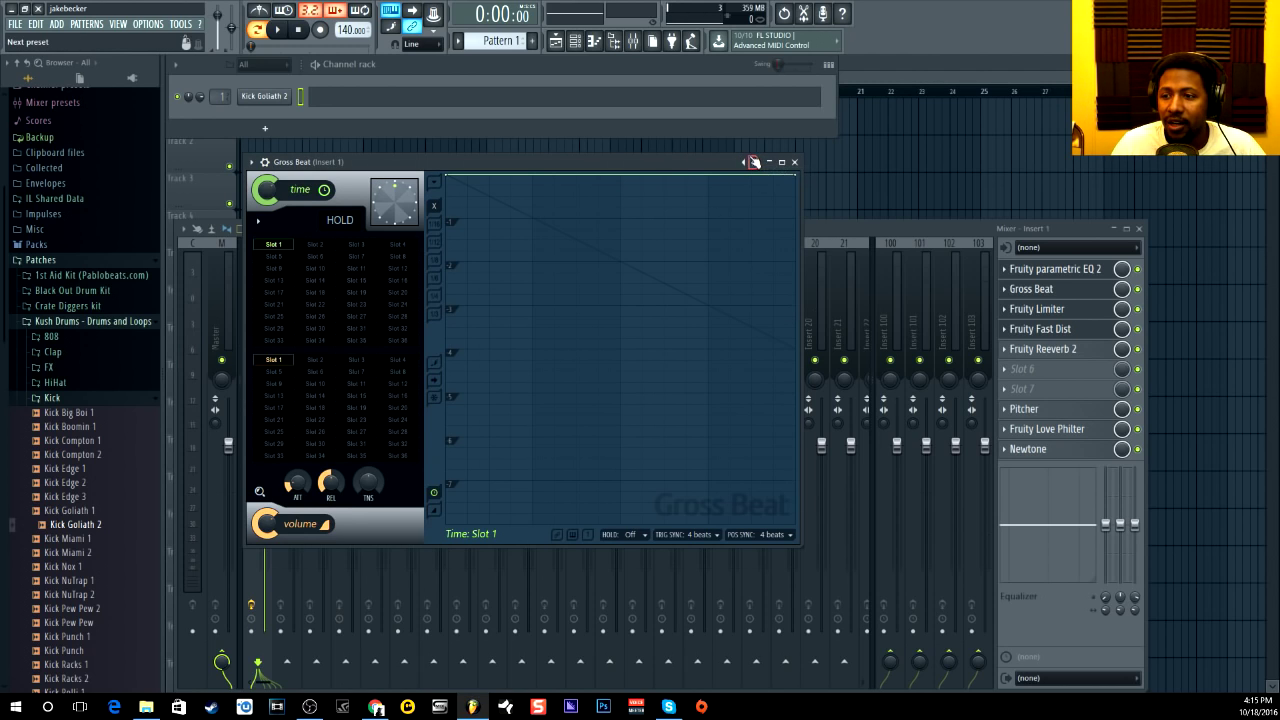
Step: Load the Momentary preset in Gross Beat again and move its window slightly higher
right_click(748, 162)
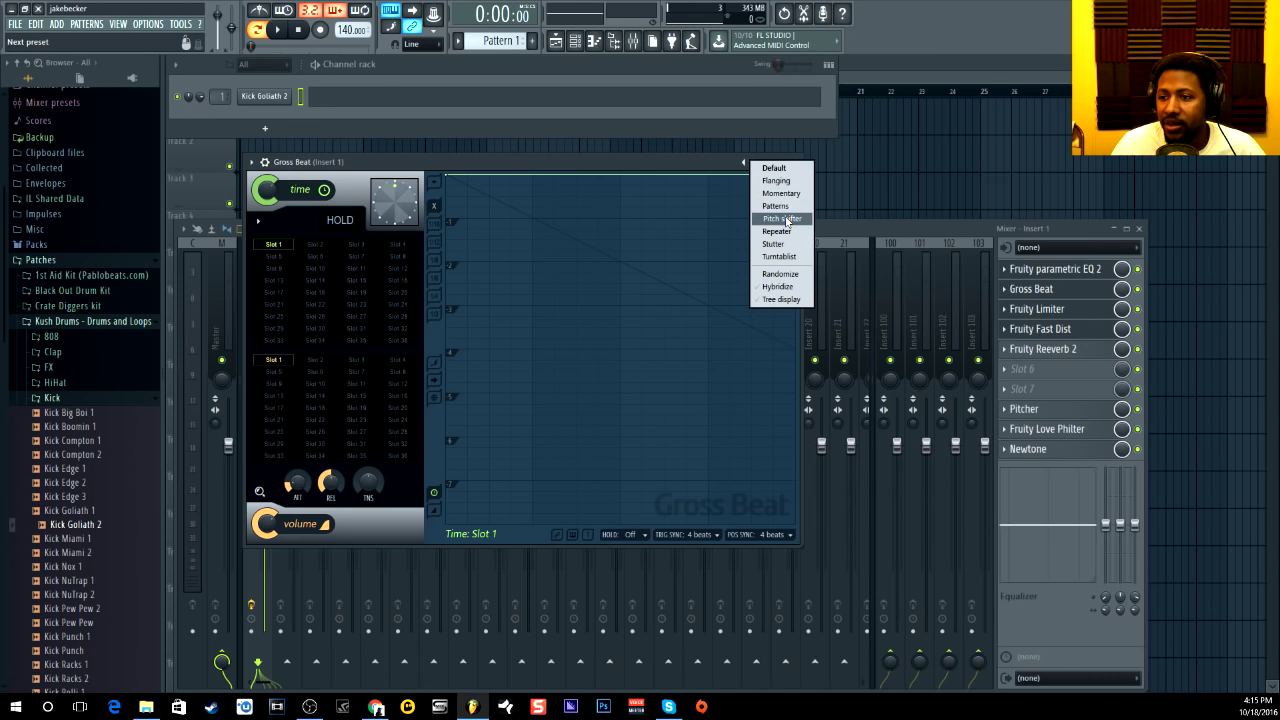
click(781, 193)
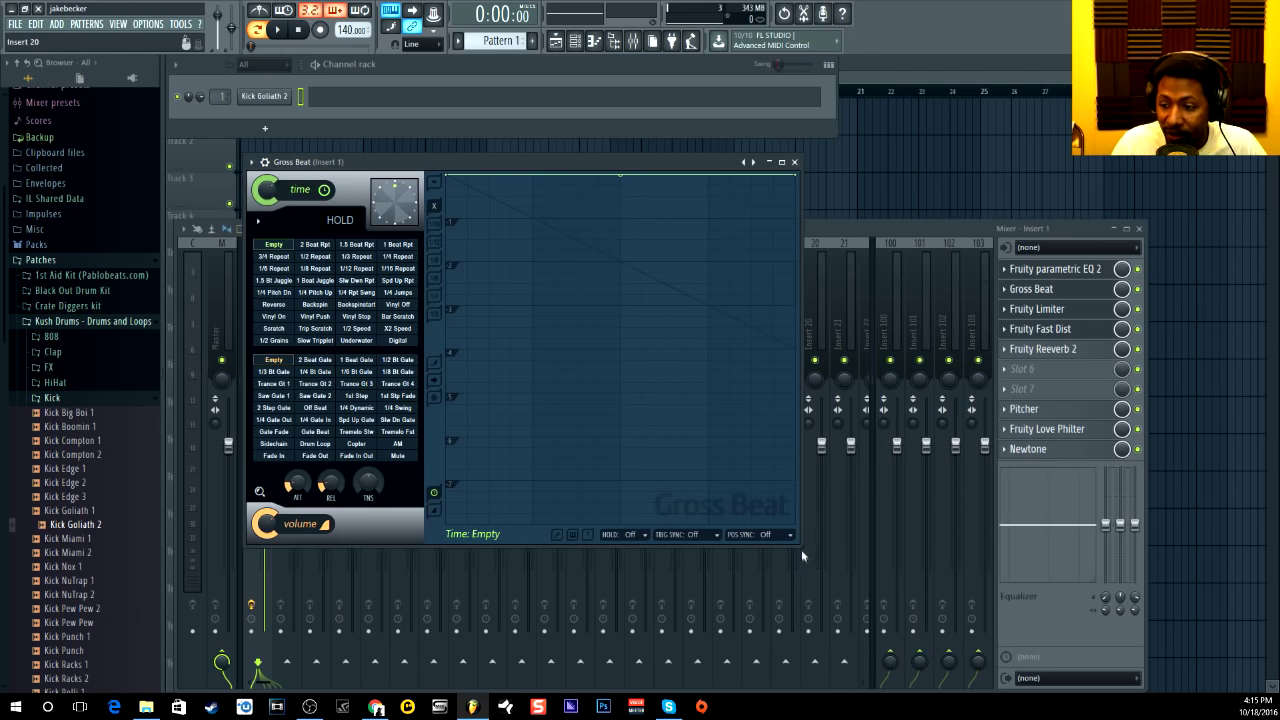
mouse_move(800, 546)
mouse_down()
mouse_move(1050, 679)
mouse_move(428, 571)
mouse_move(600, 543)
mouse_move(800, 546)
mouse_up()
drag(505, 161, 500, 137)
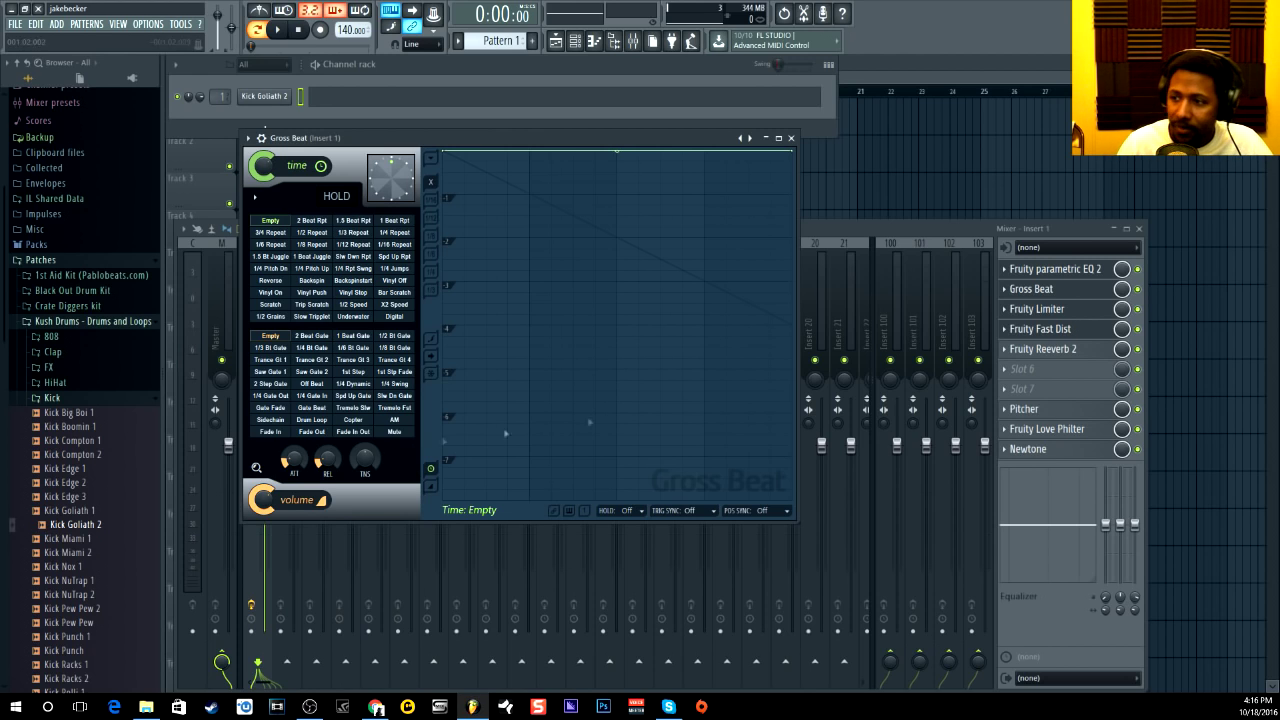
Step: Open Fruity Limiter on Insert 1 and reposition its window over the mixer
click(1040, 328)
click(1037, 309)
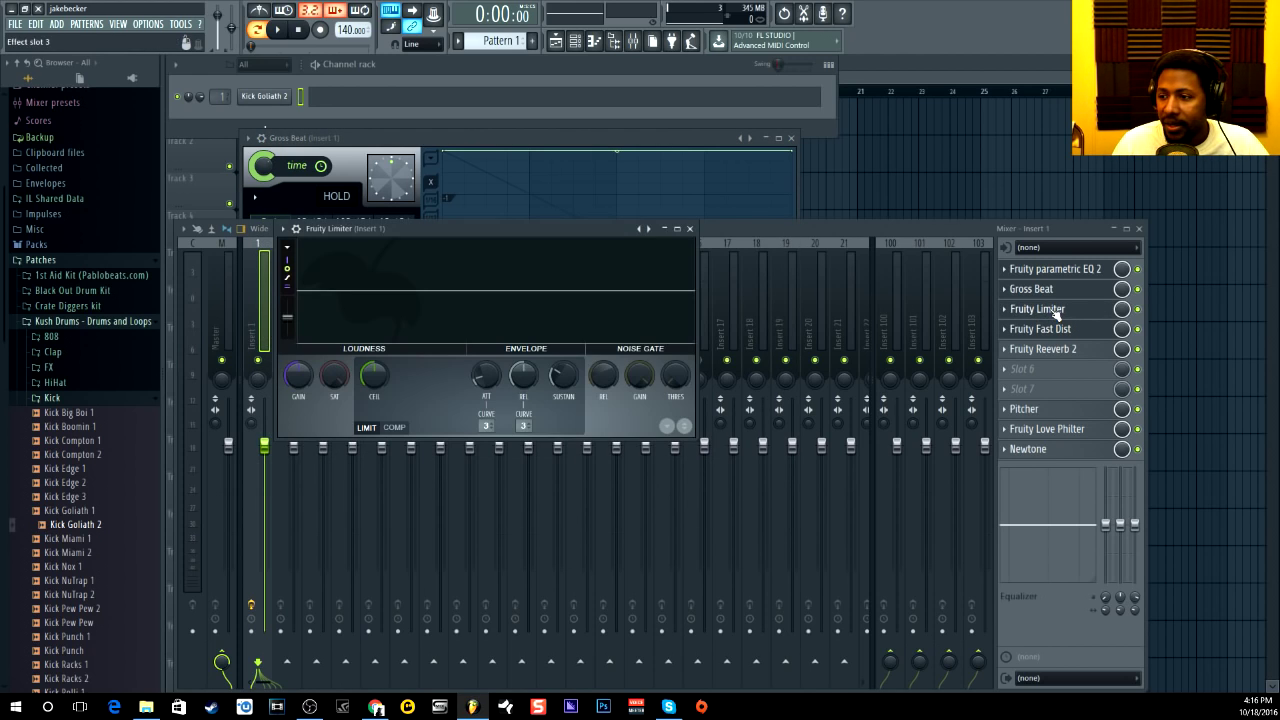
drag(551, 237, 568, 257)
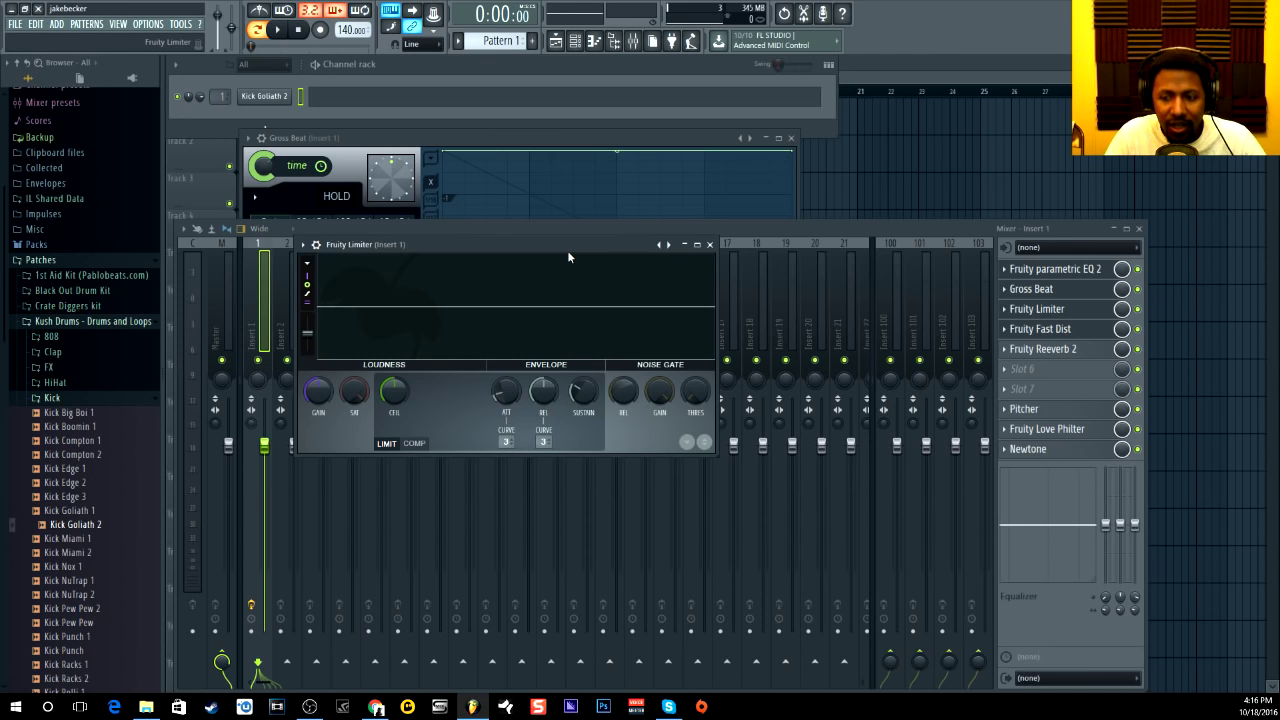
Step: Examine Fruity Limiter's compressor controls and sidechain option, returning to the limiter controls
click(414, 443)
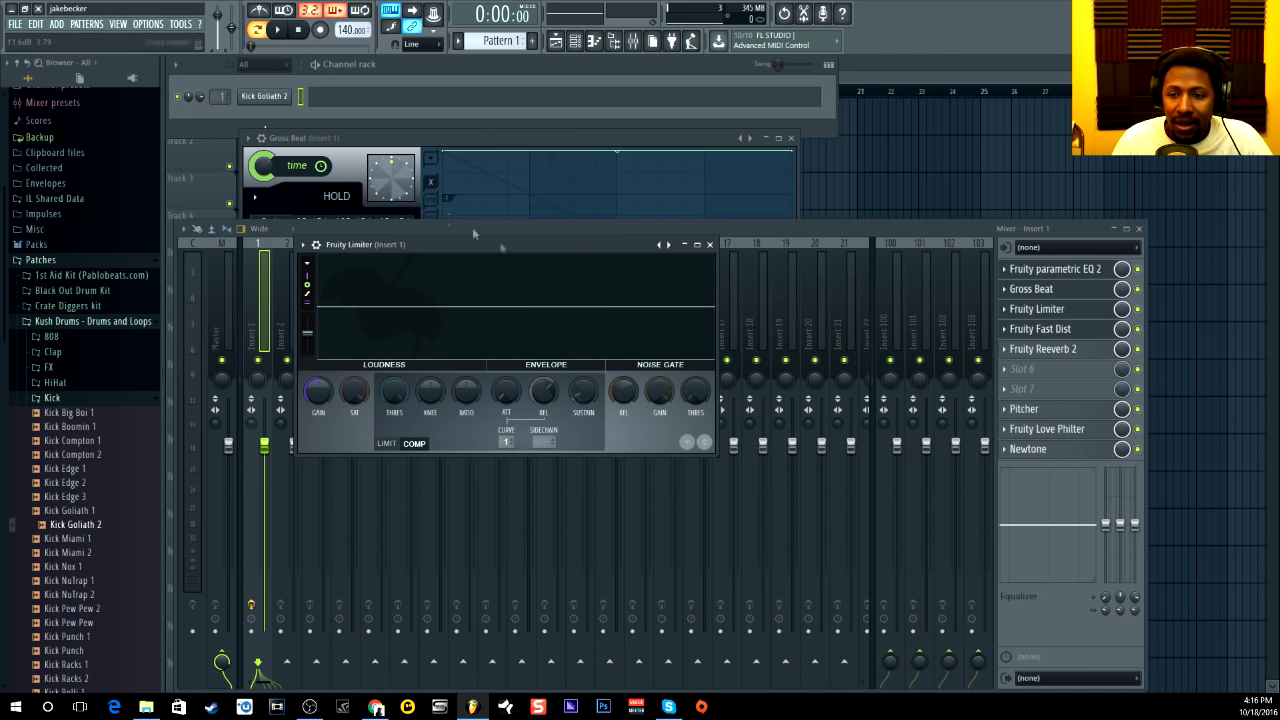
right_click(549, 442)
click(596, 430)
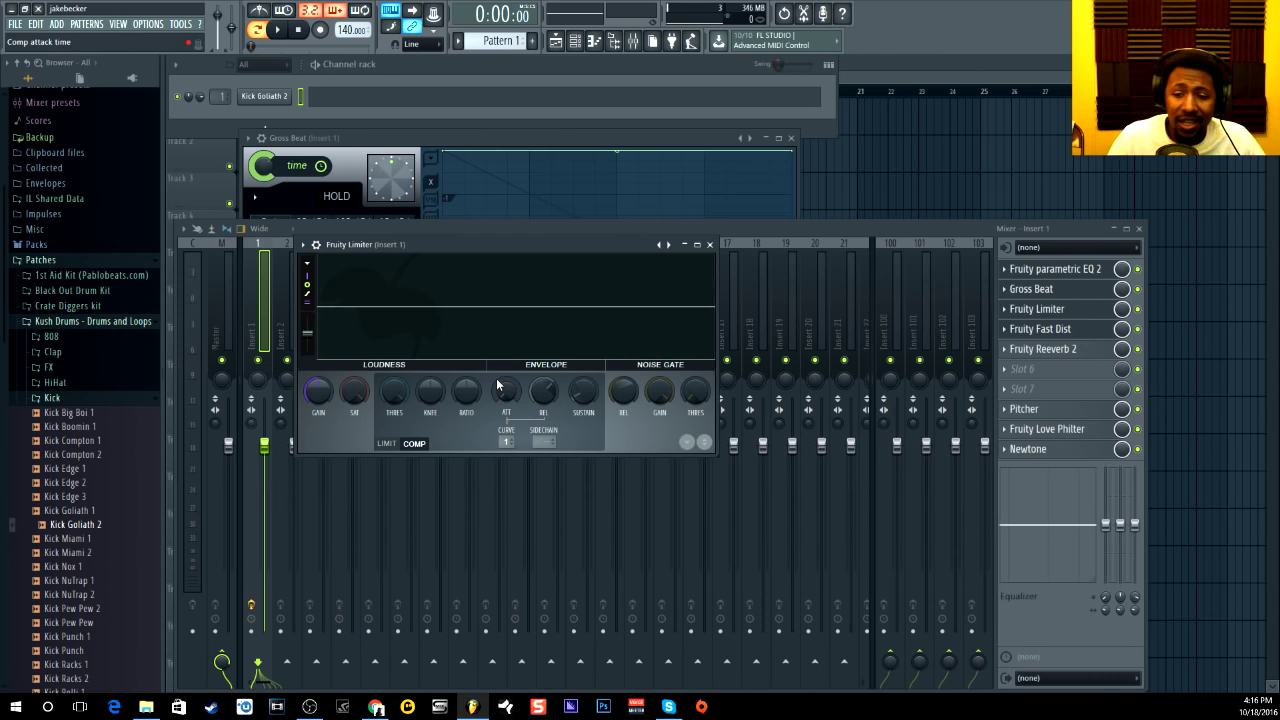
click(386, 443)
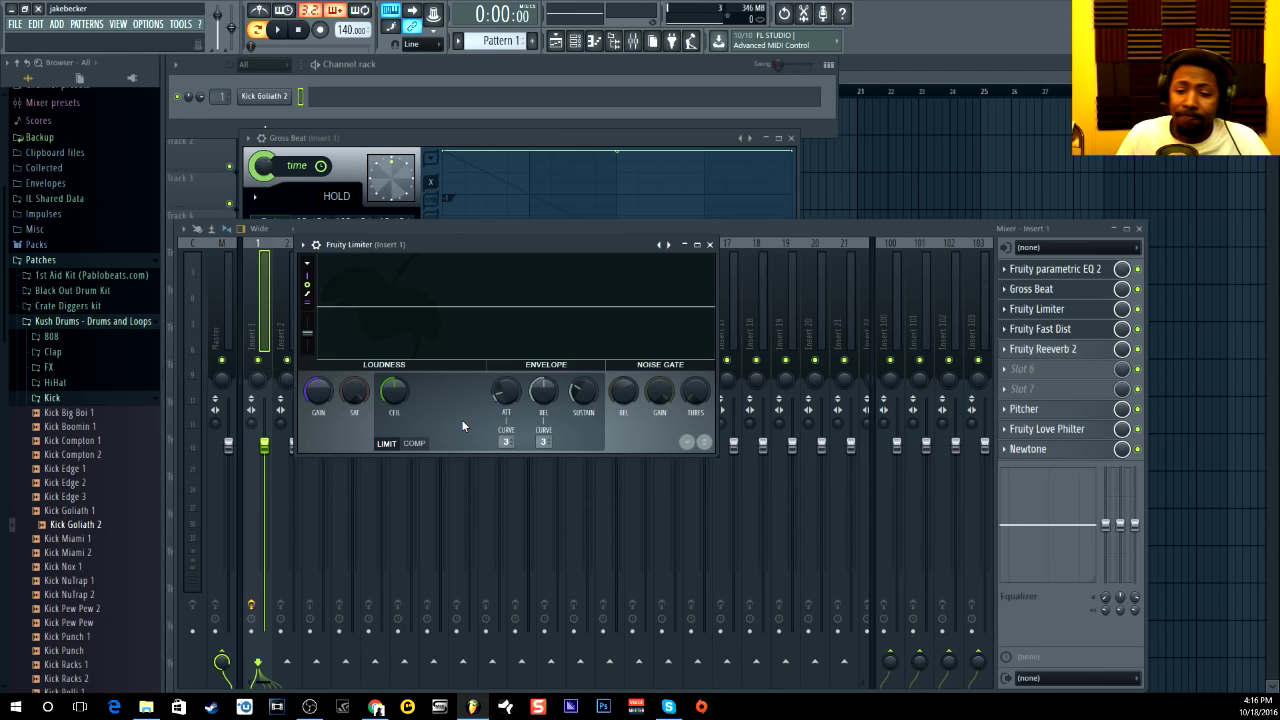
Step: Show Fruity Limiter's compressor controls, and open Fruity Fast Dist on Insert 1 with its window moved over the middle of the mixer
click(414, 443)
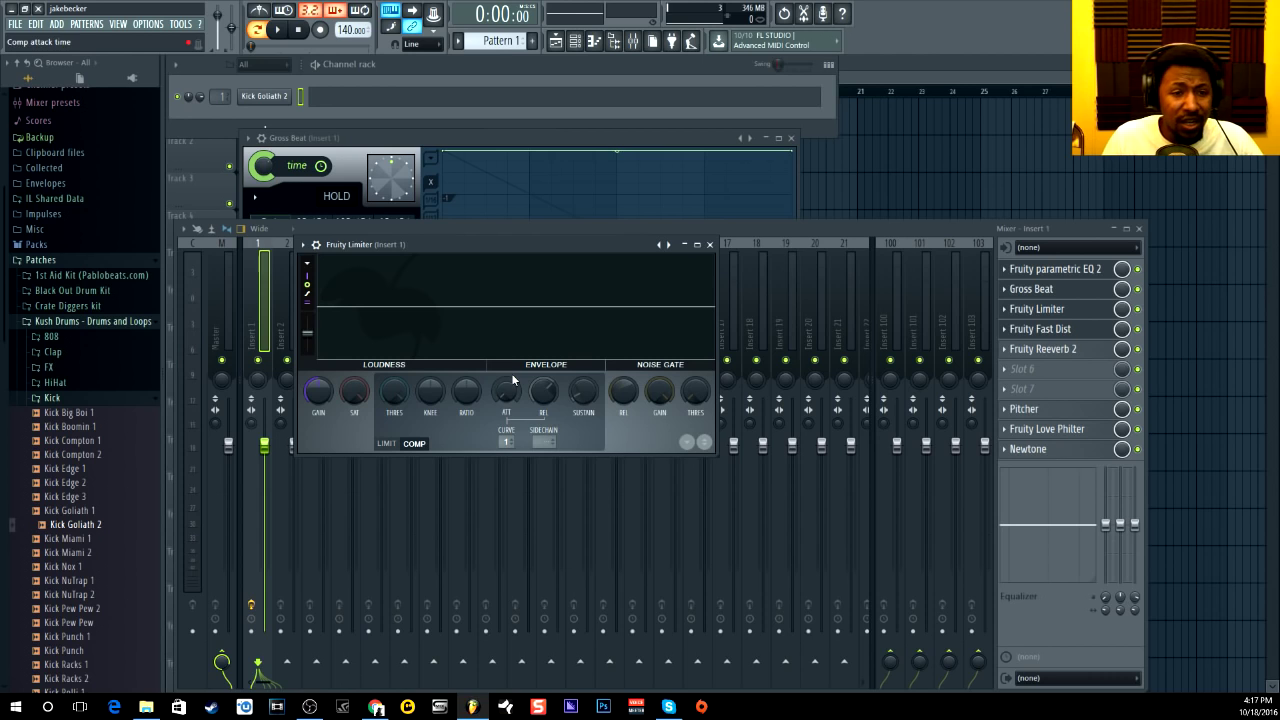
click(1060, 330)
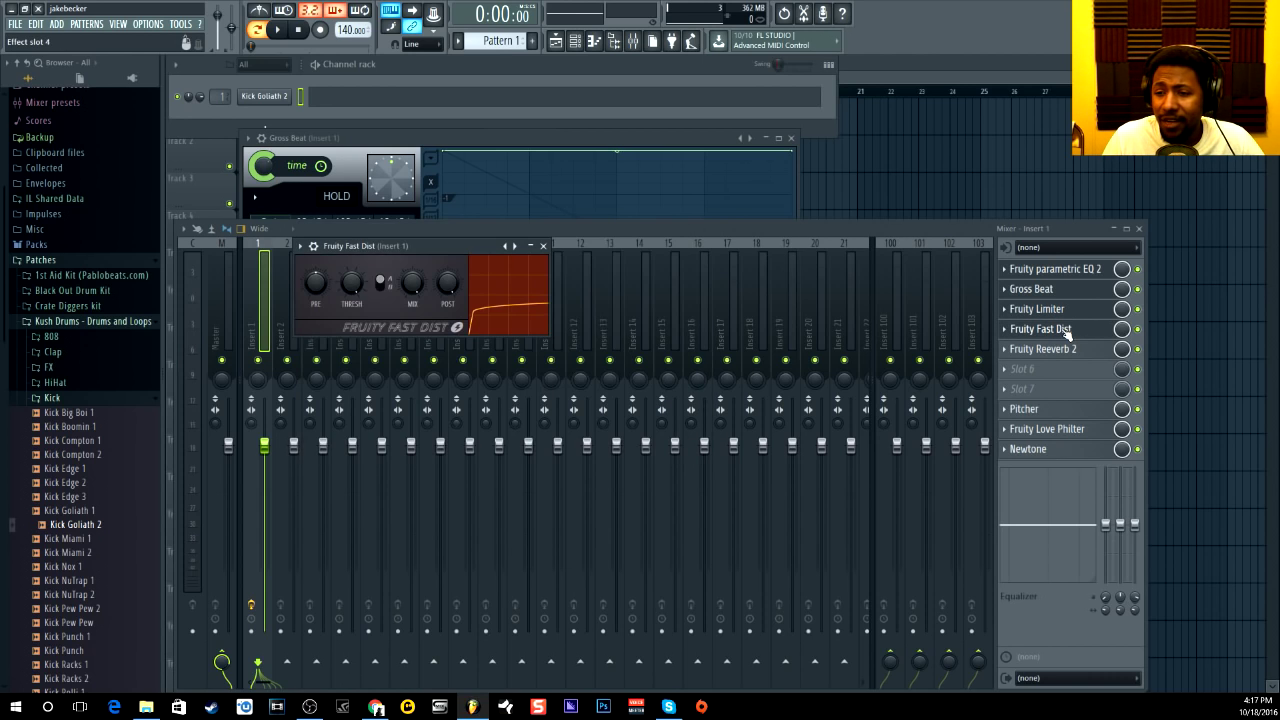
drag(437, 248, 534, 263)
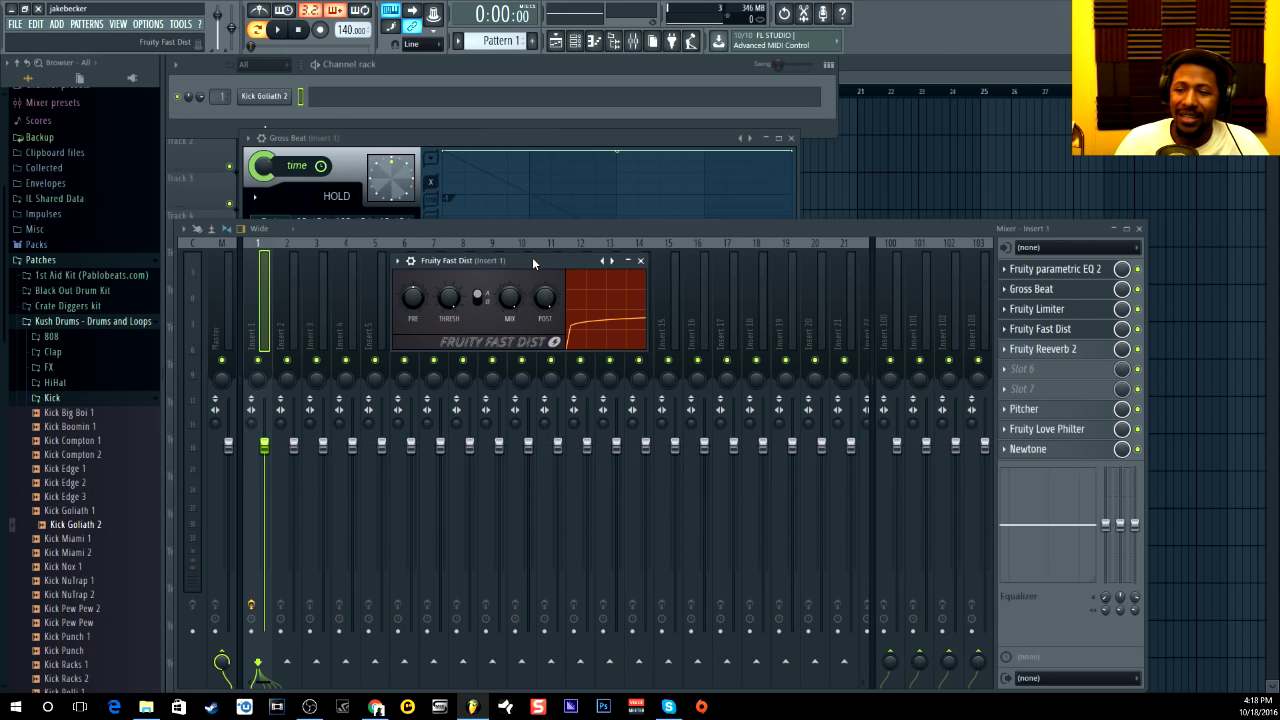
Step: Load a different preset in Fruity Fast Dist and close its window
click(606, 261)
click(635, 348)
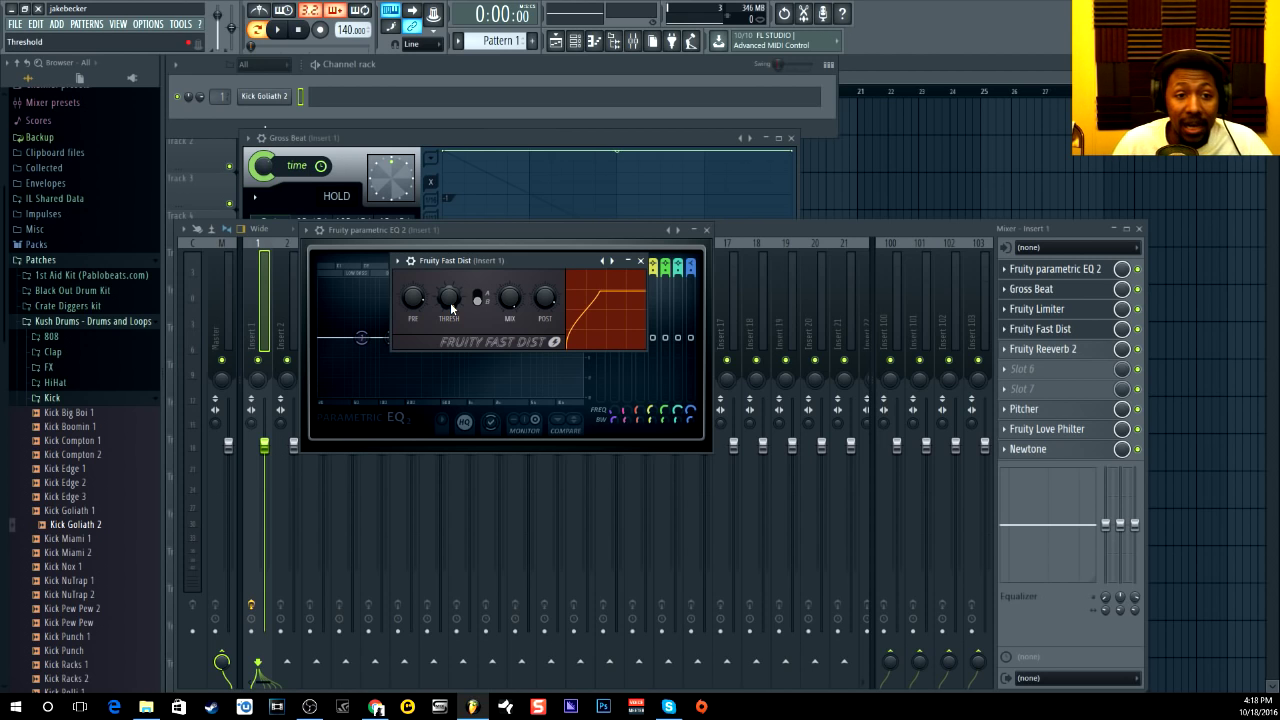
click(640, 260)
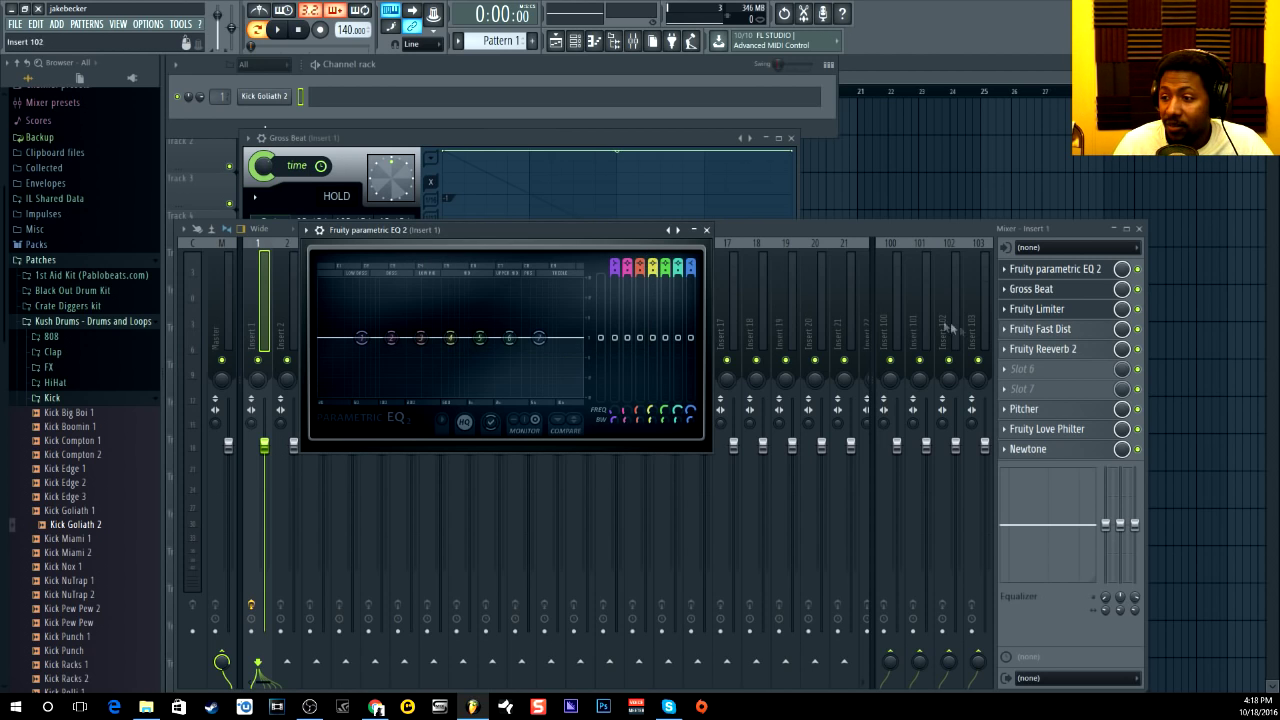
Step: Open Fruity Reeverb 2 on Insert 1, reposition its window, increase the room size and touch up the low cut
click(1062, 348)
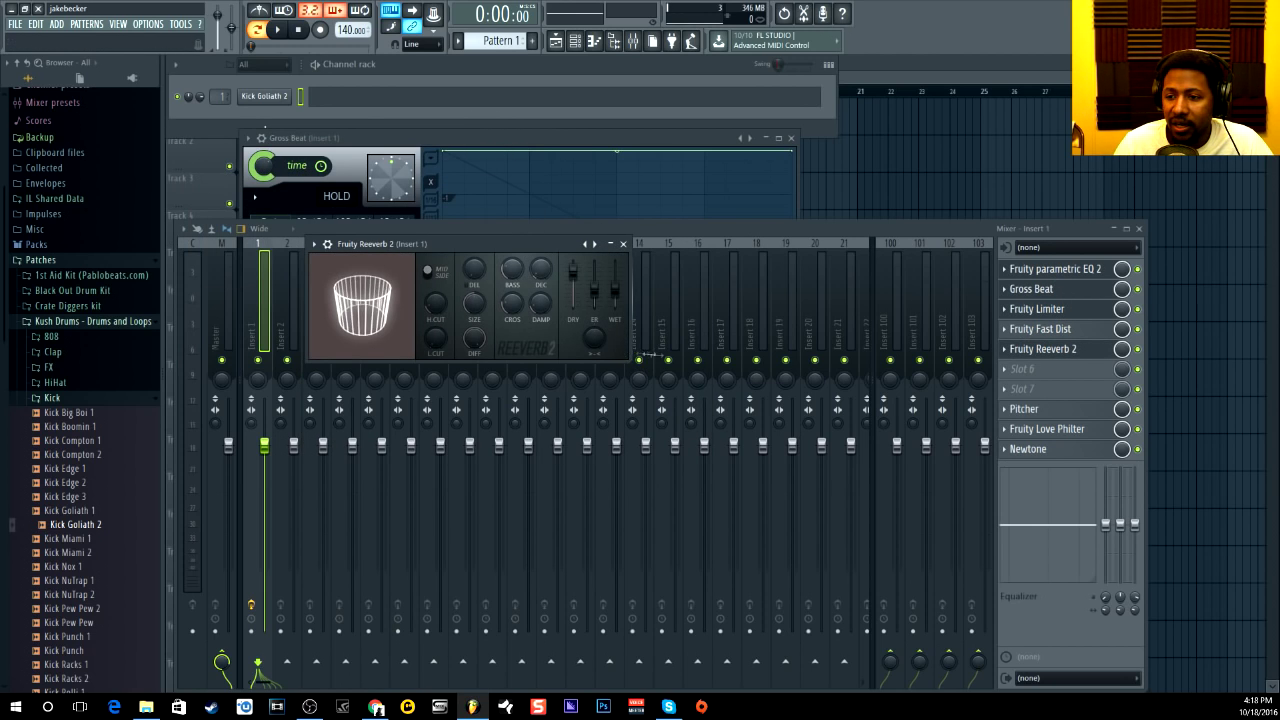
drag(537, 247, 595, 265)
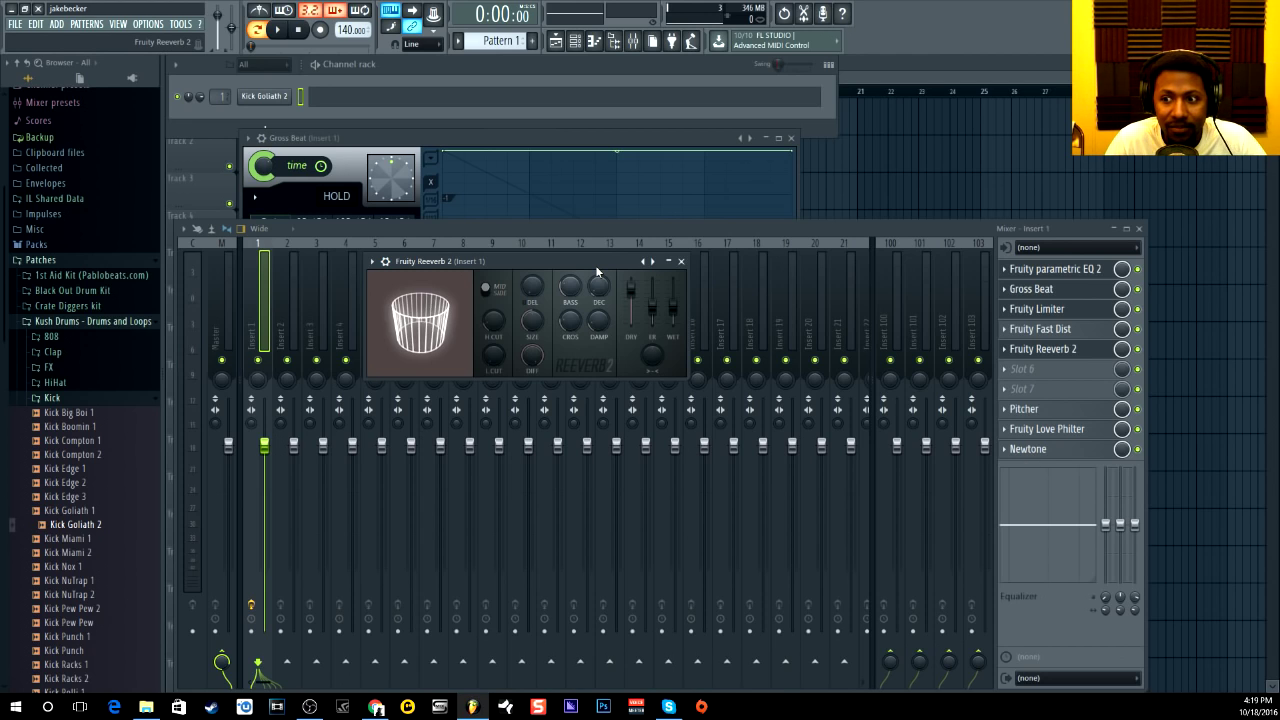
drag(532, 320, 532, 290)
mouse_move(492, 358)
mouse_down()
mouse_move(492, 335)
mouse_move(490, 355)
mouse_up()
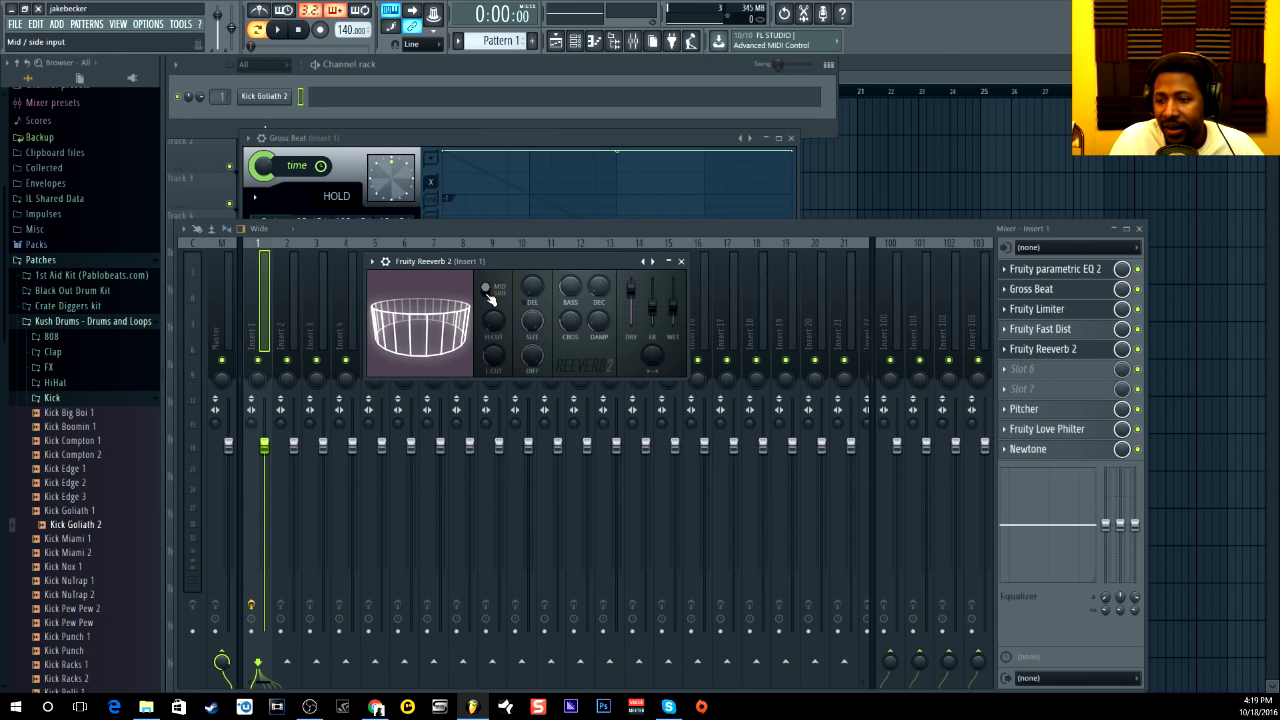
Step: Try the stereo separation control in Fruity Reeverb 2 and use its context options
mouse_move(652, 354)
mouse_down()
mouse_move(652, 310)
mouse_move(652, 354)
mouse_up()
right_click(652, 352)
click(700, 361)
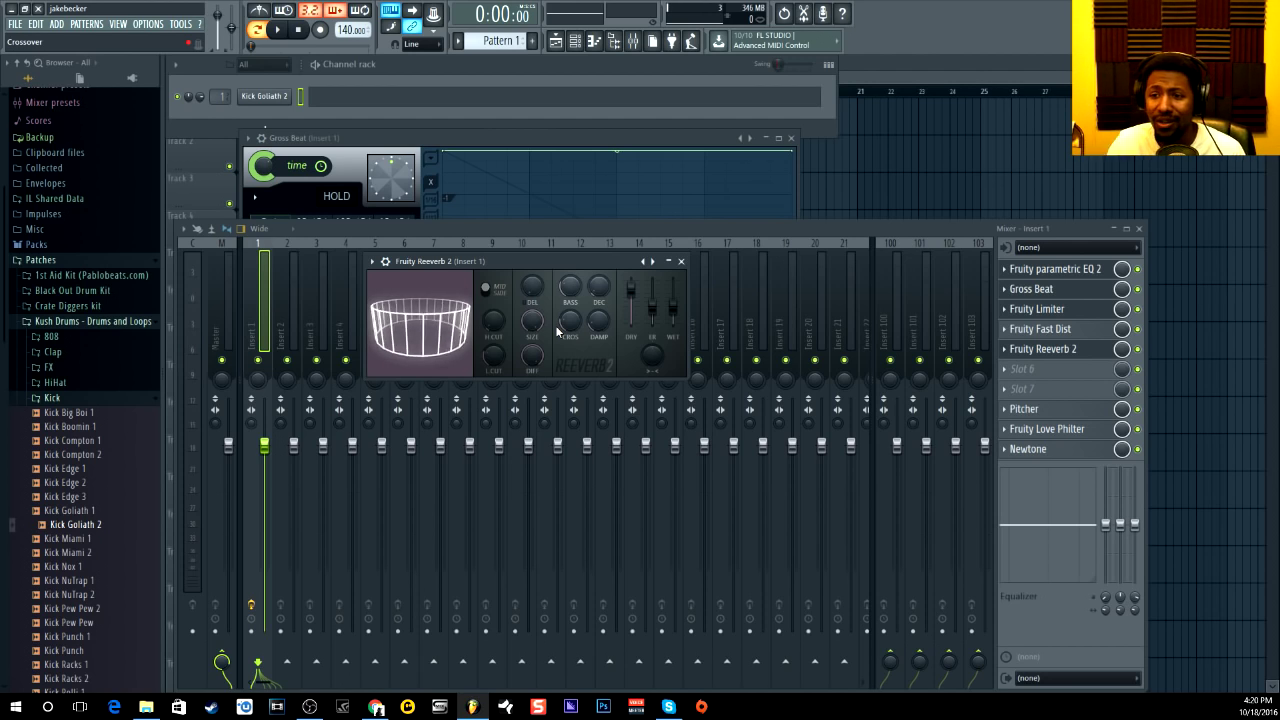
Step: Raise Fruity Reeverb 2's diffusion, and reopen its window to turn the room size up further
drag(535, 366, 532, 332)
key(Escape)
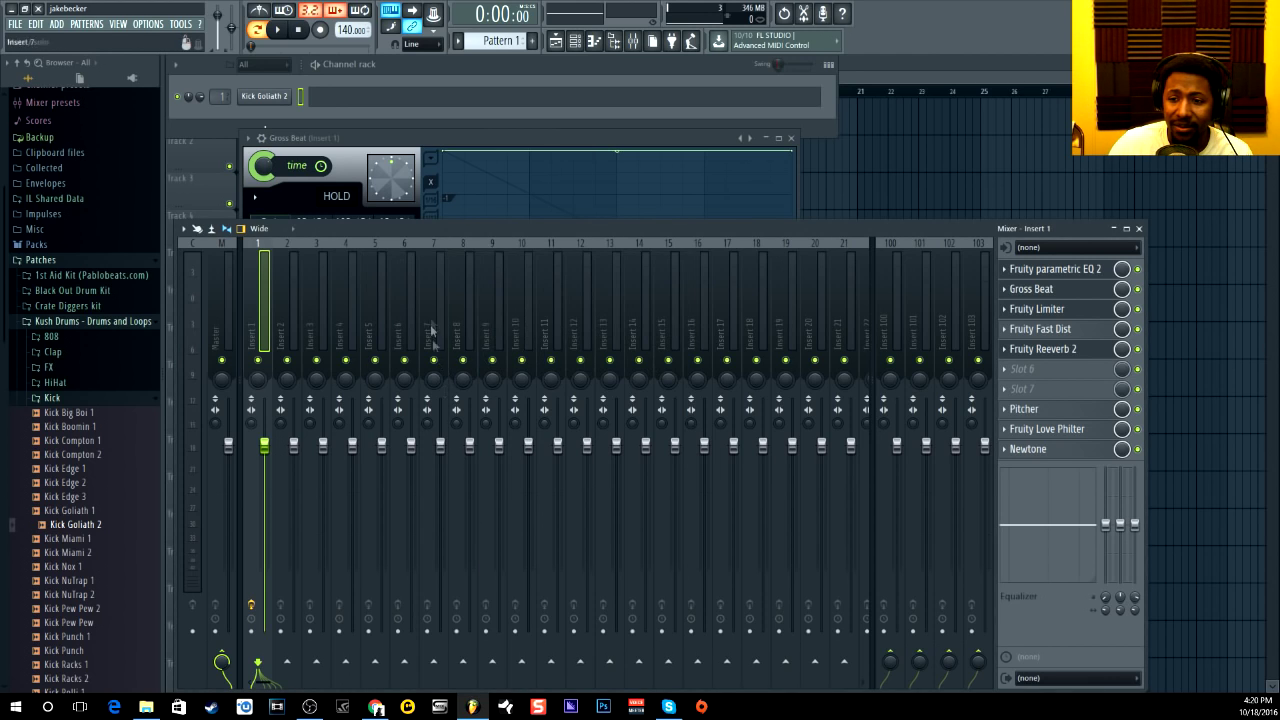
click(1034, 354)
drag(532, 320, 532, 270)
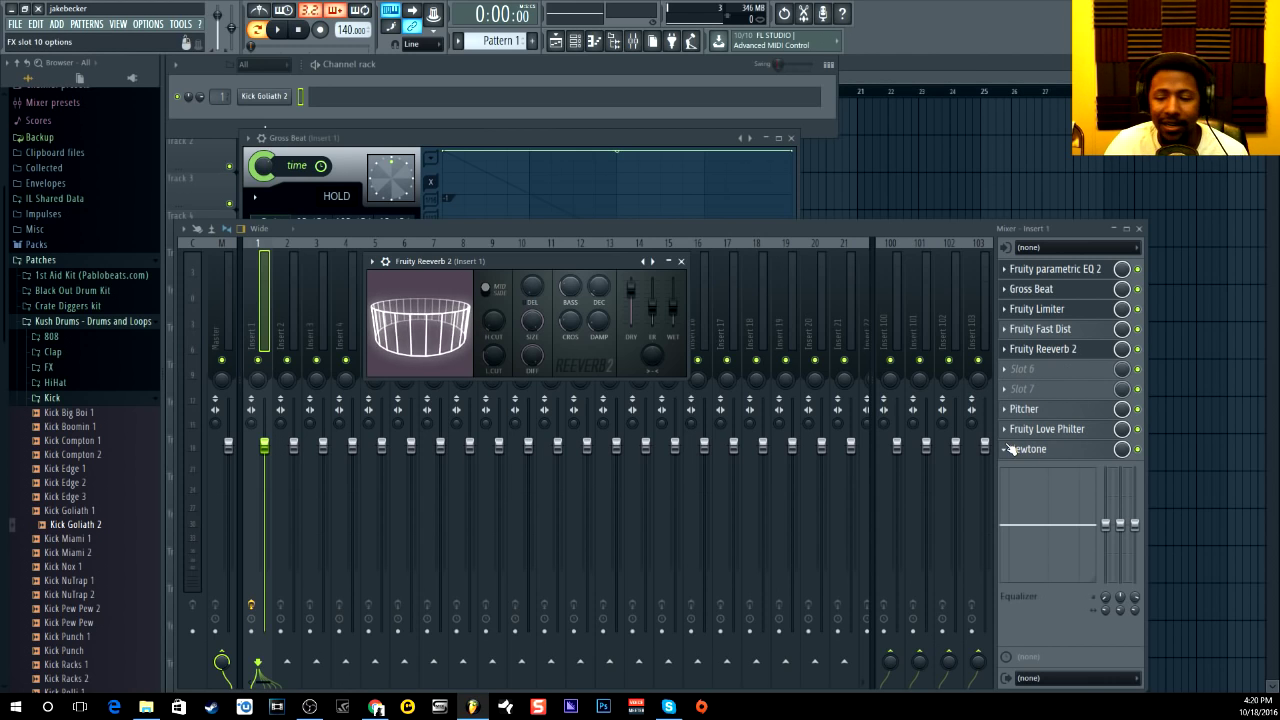
Step: Open Pitcher on Insert 1, move it over the mixer, set its minimum frequency to 25 Hz and close it
click(1030, 409)
drag(449, 172, 652, 238)
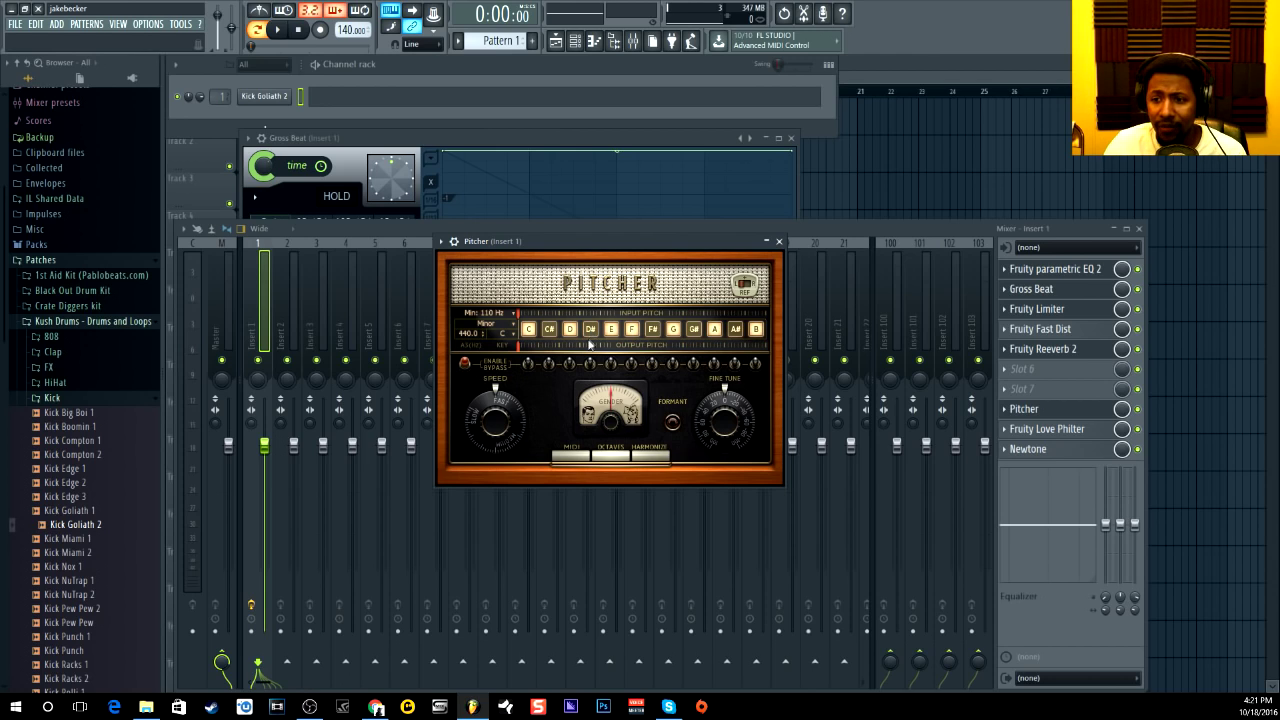
click(513, 316)
click(549, 342)
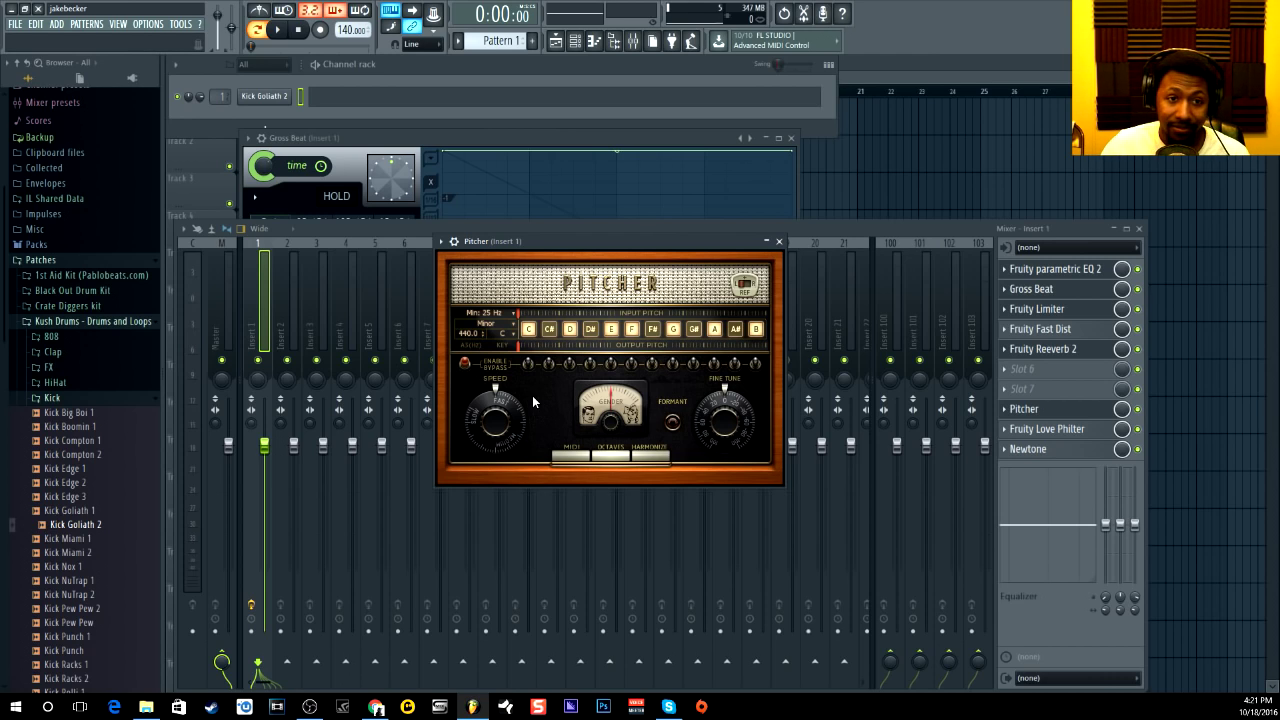
click(779, 241)
Step: Open Fruity Love Philter on Insert 1 and reposition its window over the mixer
click(1045, 428)
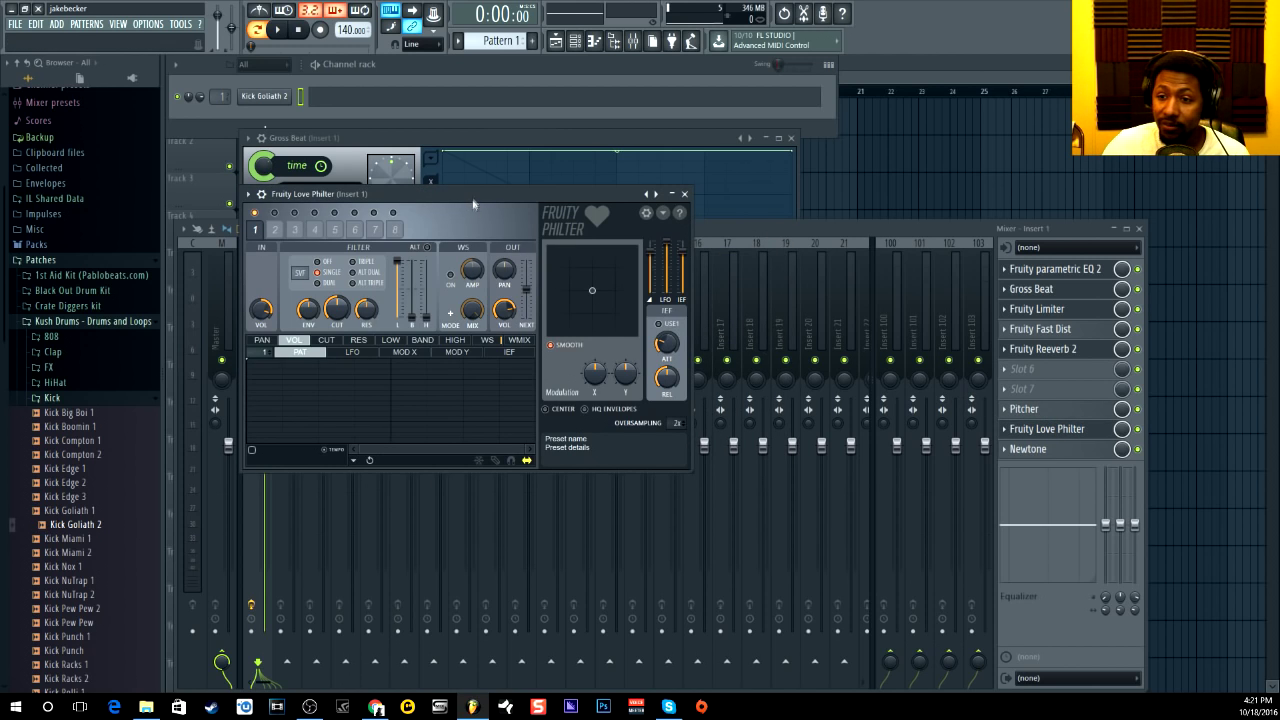
drag(458, 157, 548, 186)
mouse_move(770, 461)
mouse_down()
mouse_move(983, 657)
mouse_move(764, 456)
mouse_up()
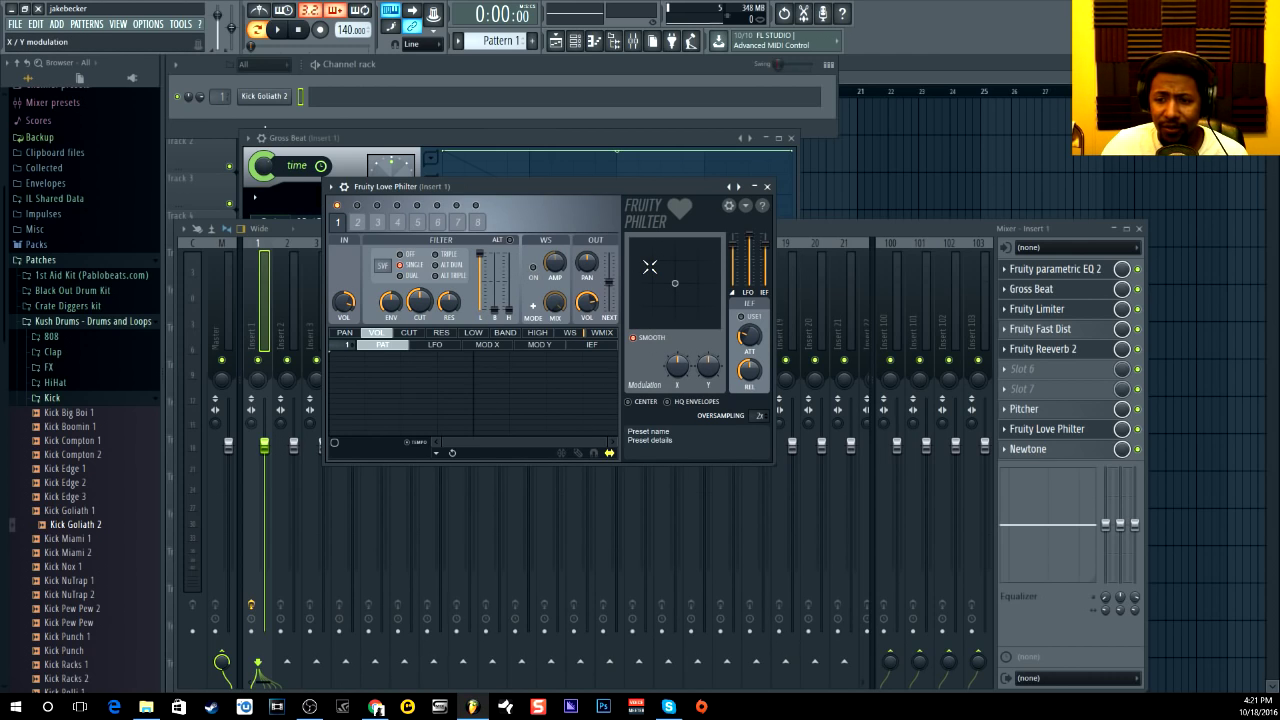
Step: Browse Fruity Love Philter's presets, load Simple triangle highpass LFO and close the plugin window
right_click(741, 189)
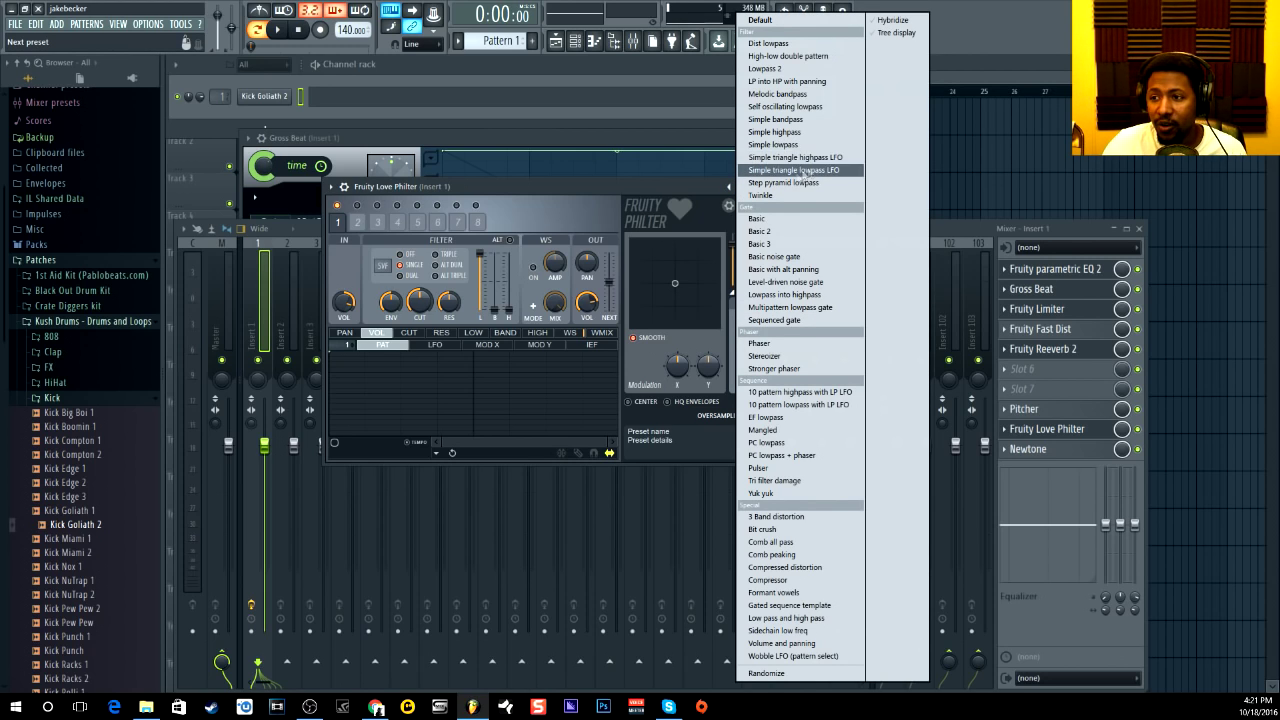
click(604, 197)
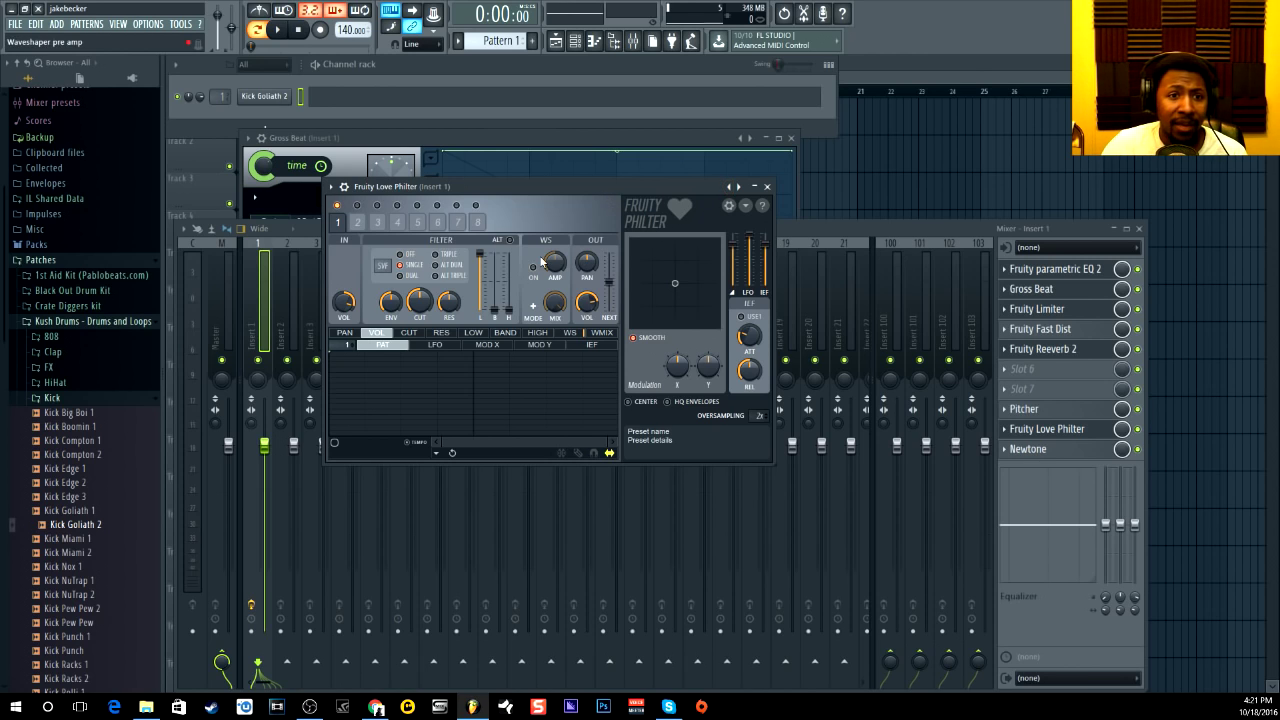
right_click(738, 186)
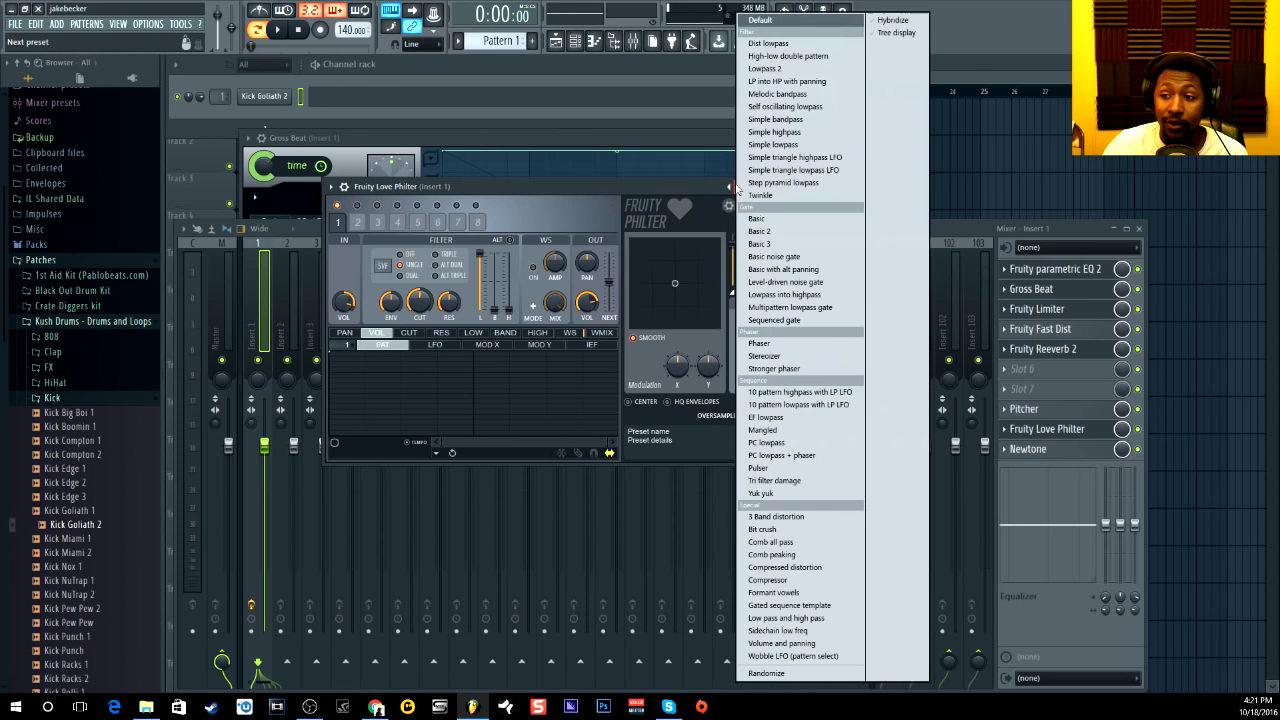
click(792, 157)
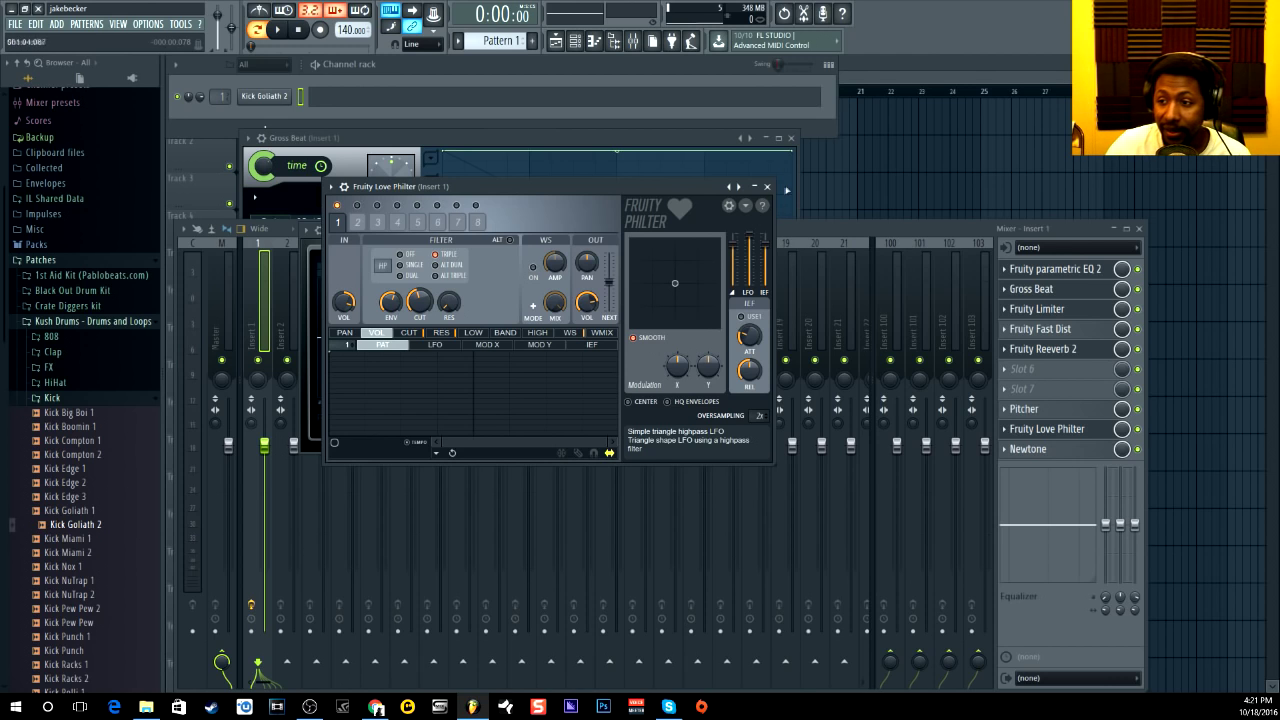
click(767, 187)
Step: Open Newtone on Insert 1, enlarge its window to view the pitch editor, and close it
click(1015, 452)
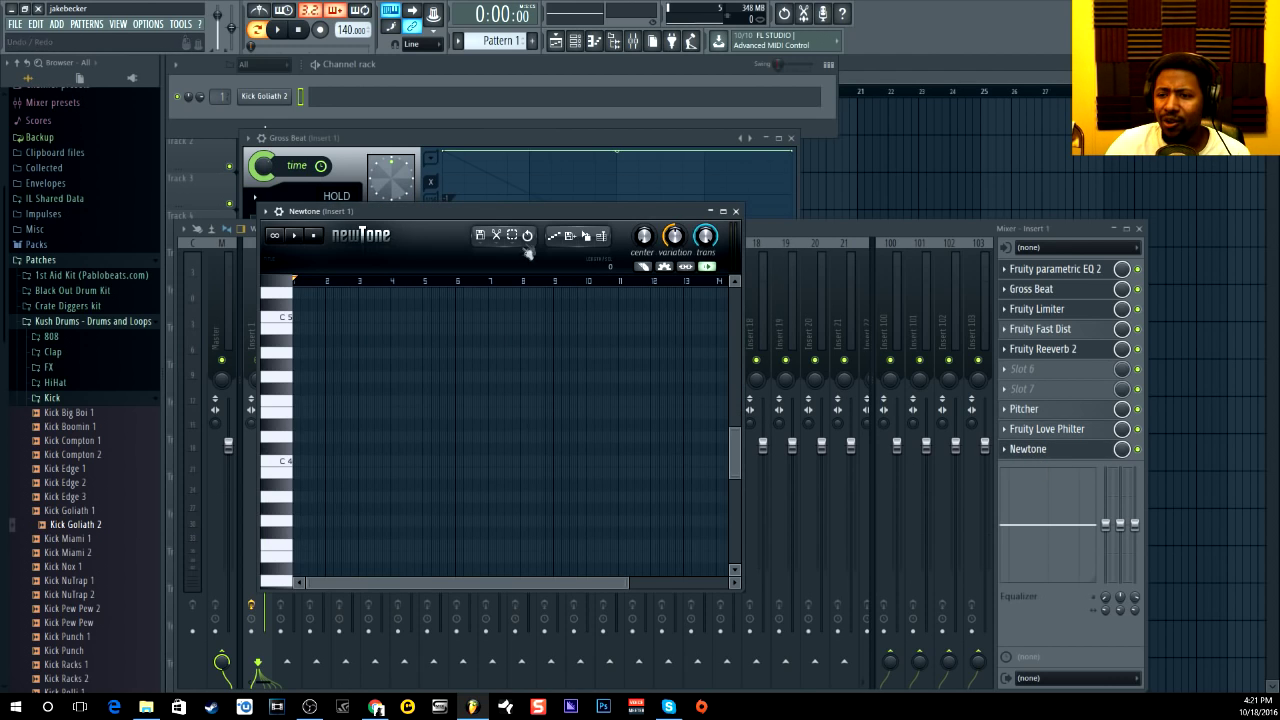
drag(764, 506, 942, 650)
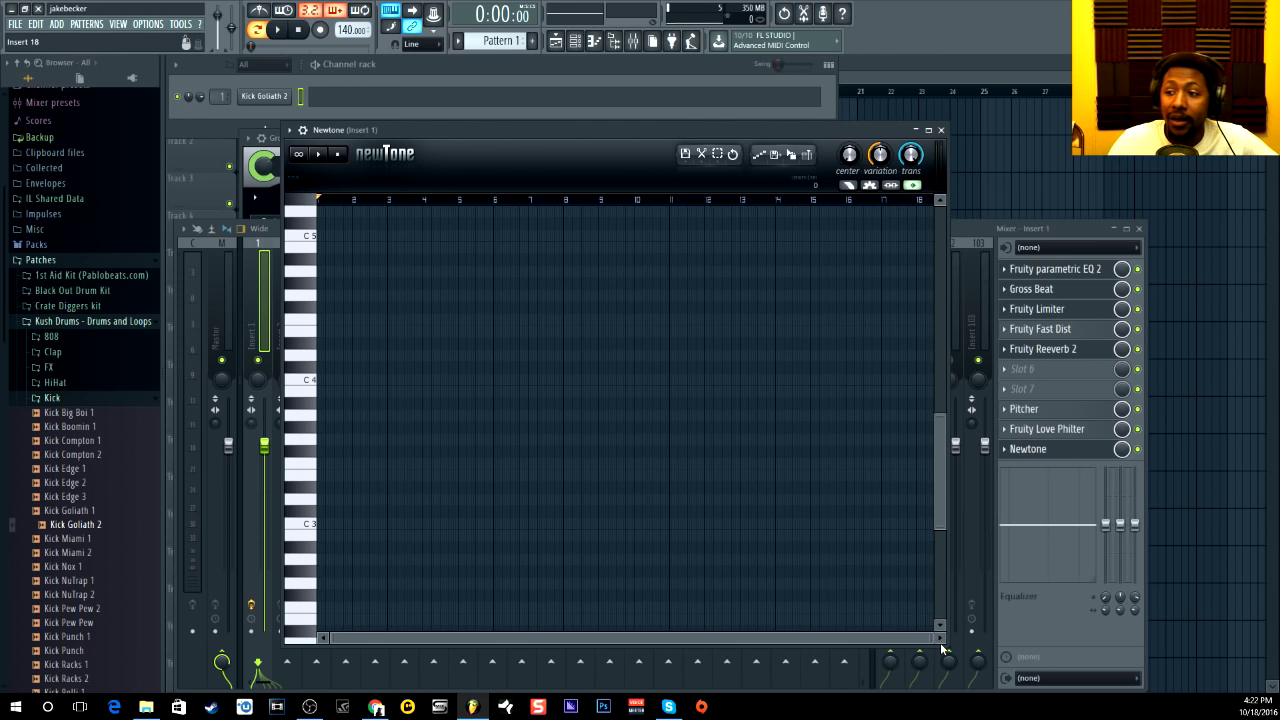
click(940, 130)
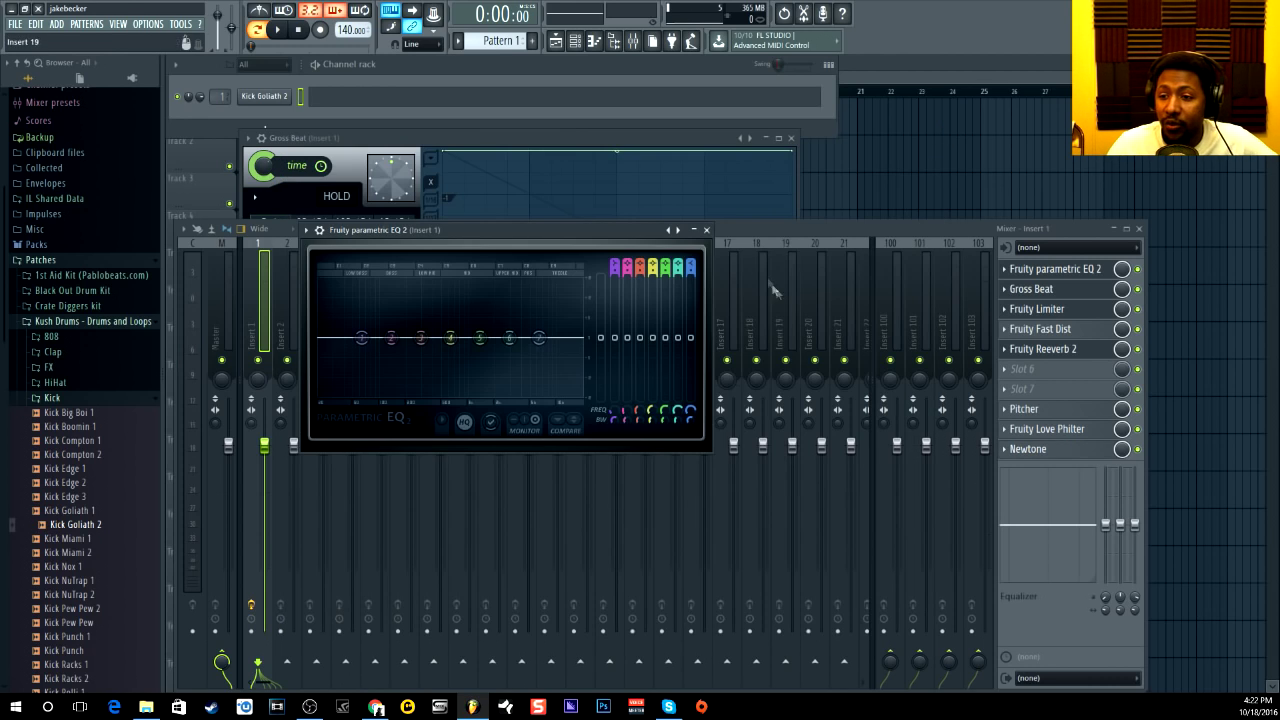
Step: Close the remaining Fruity parametric EQ 2, Gross Beat and Fruity Limiter windows
click(706, 230)
click(798, 136)
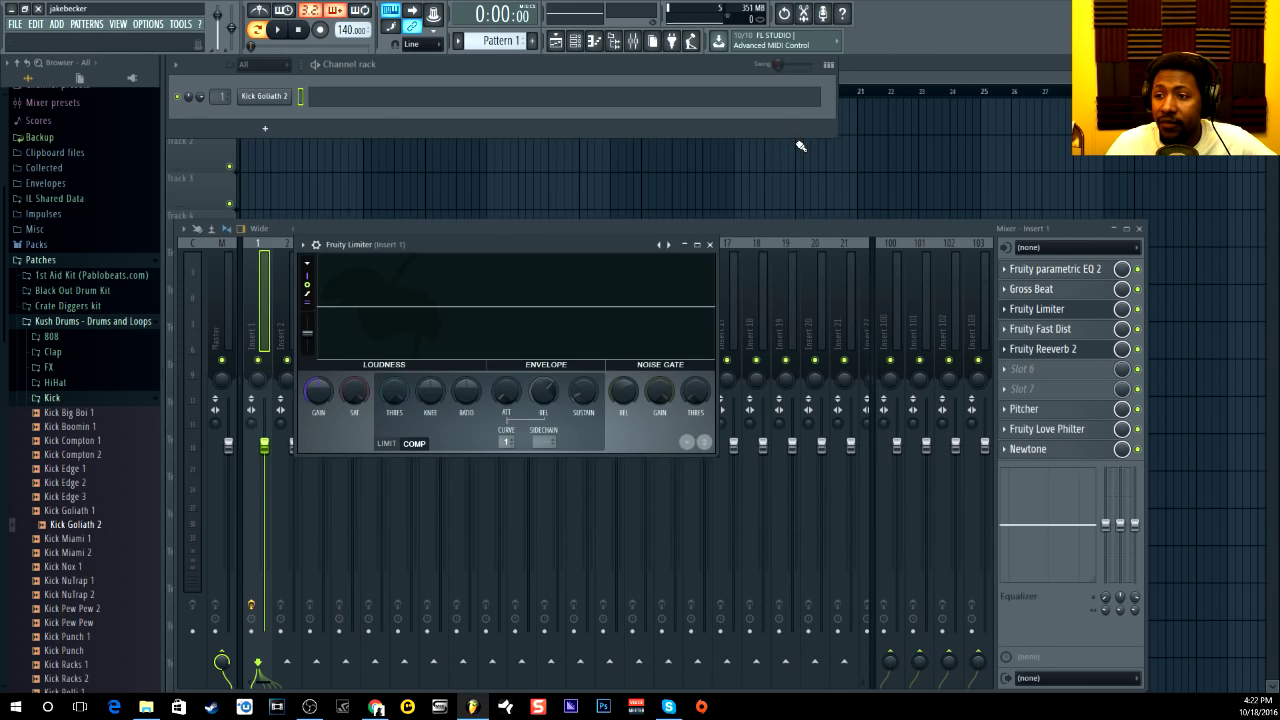
click(710, 245)
click(686, 262)
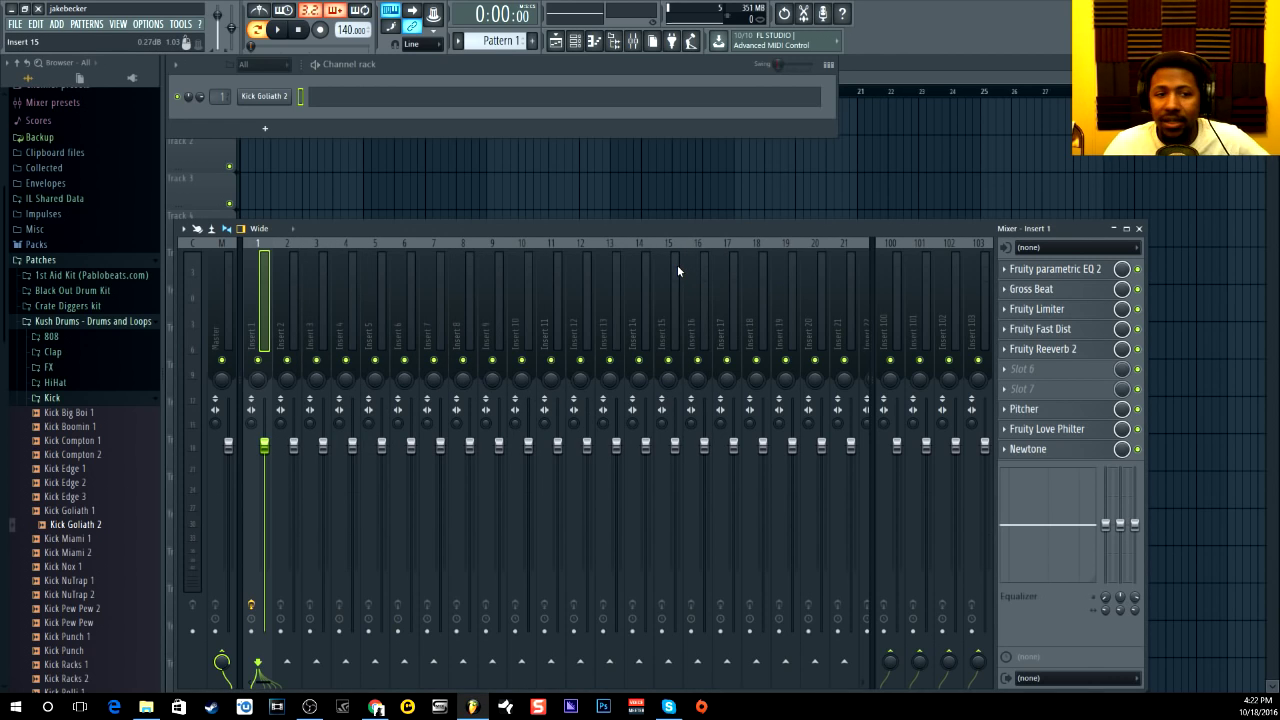